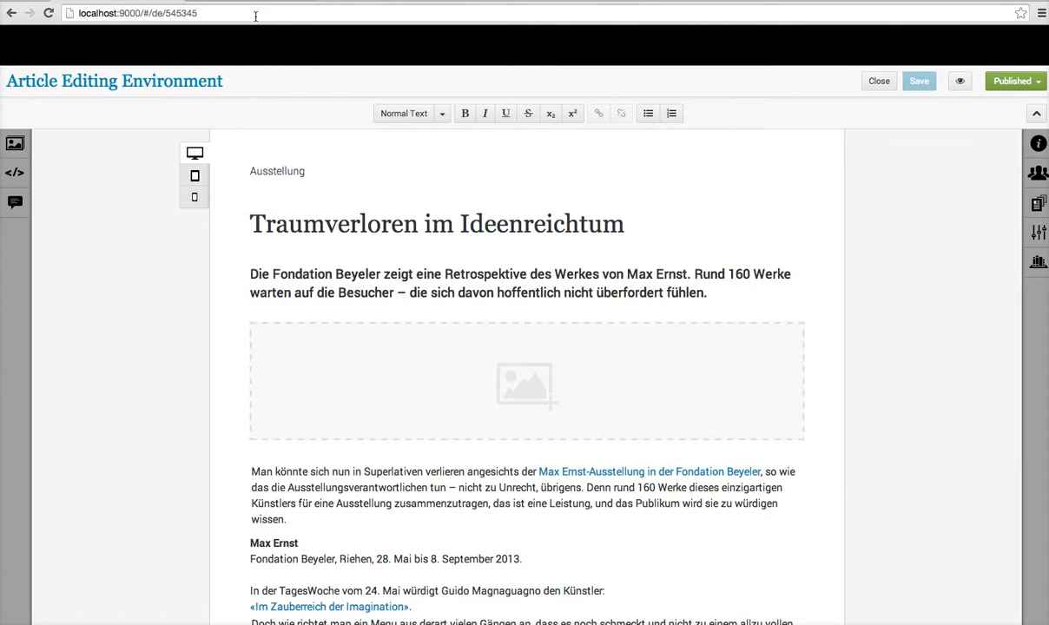
click(213, 17)
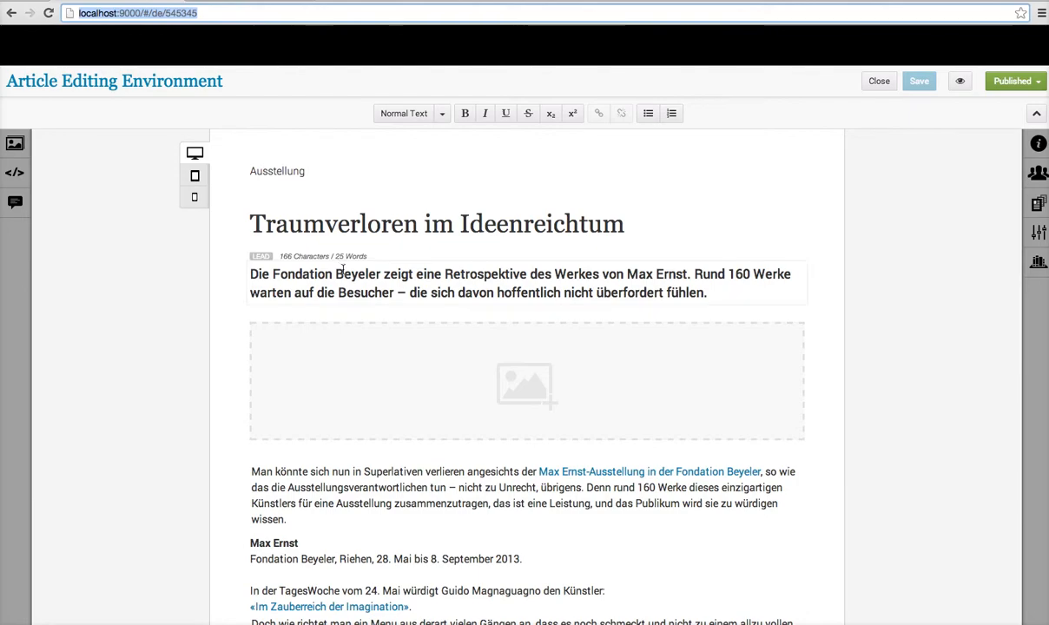
scroll(851, 198, down, 5)
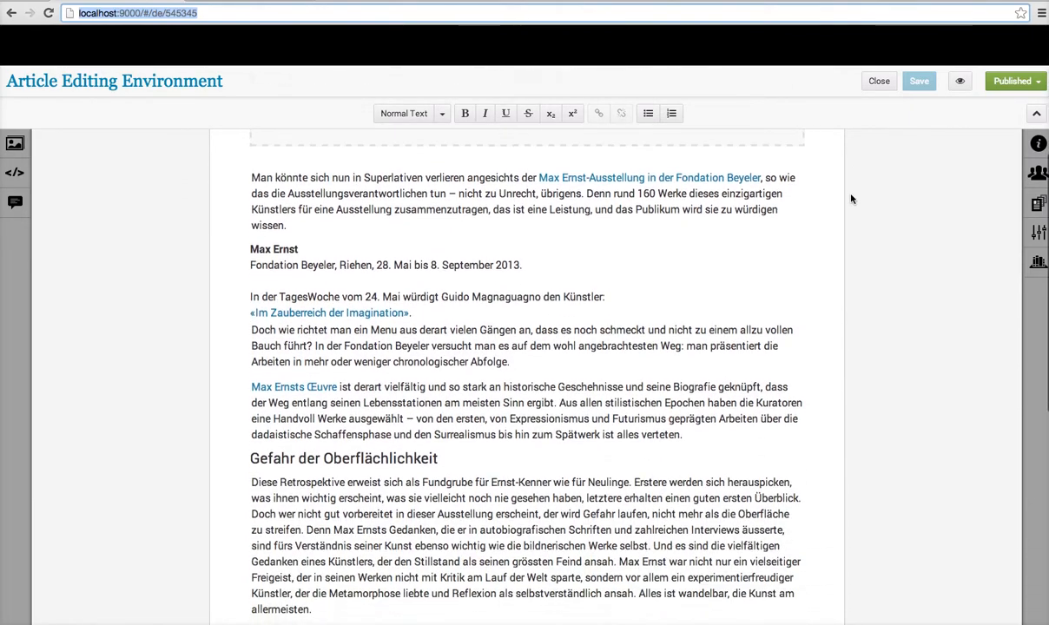
scroll(851, 199, down, 6)
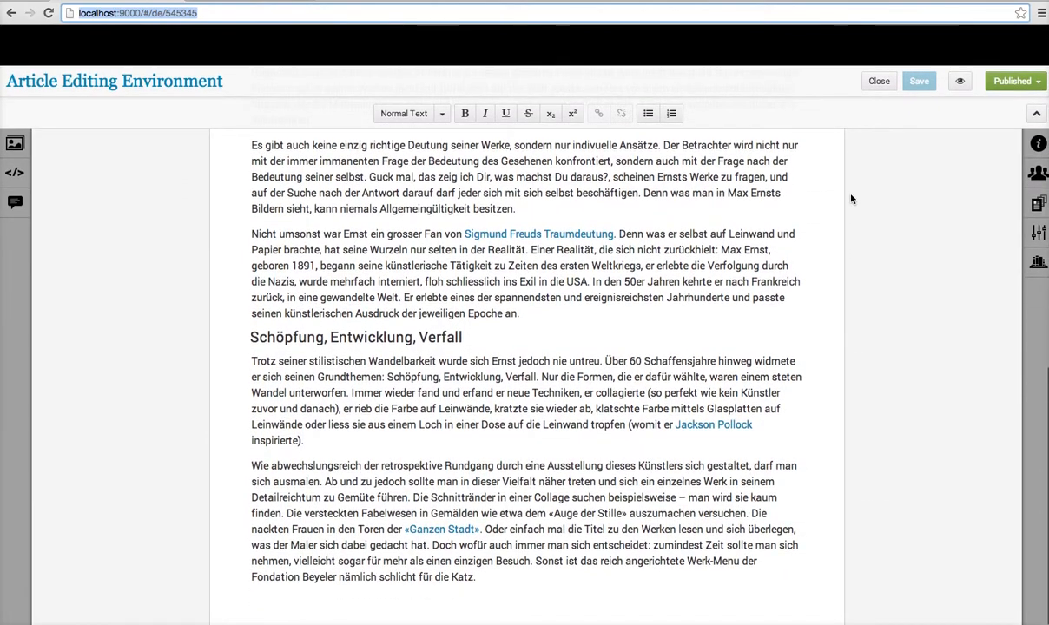
scroll(851, 199, up, 8)
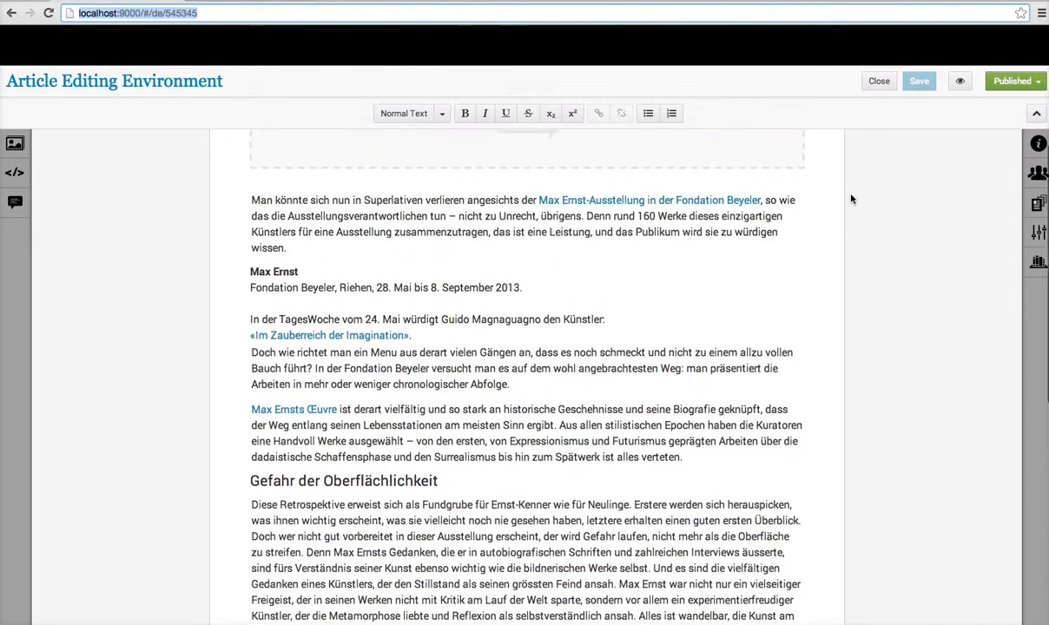
scroll(851, 199, up, 4)
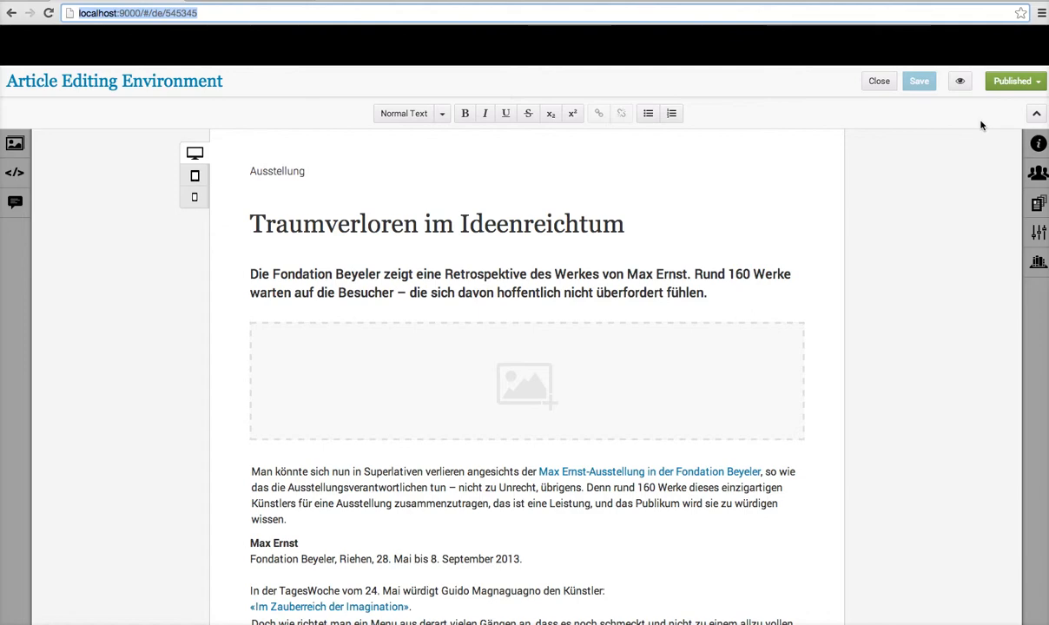
Switch to the distraction-free writing view and add "write." to the end of the first body paragraph.
click(1039, 116)
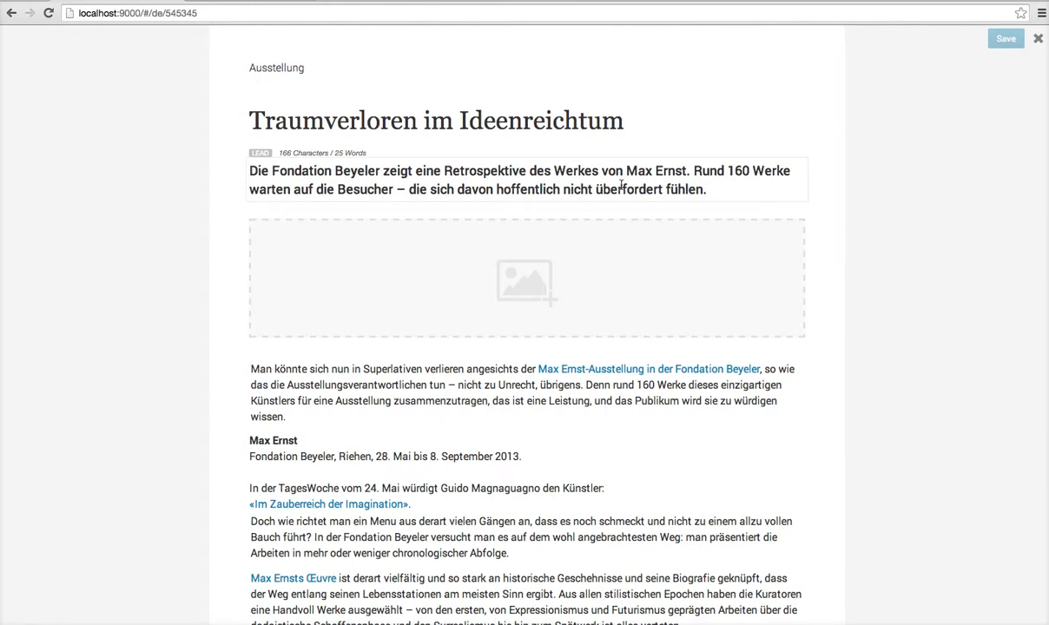
click(360, 417)
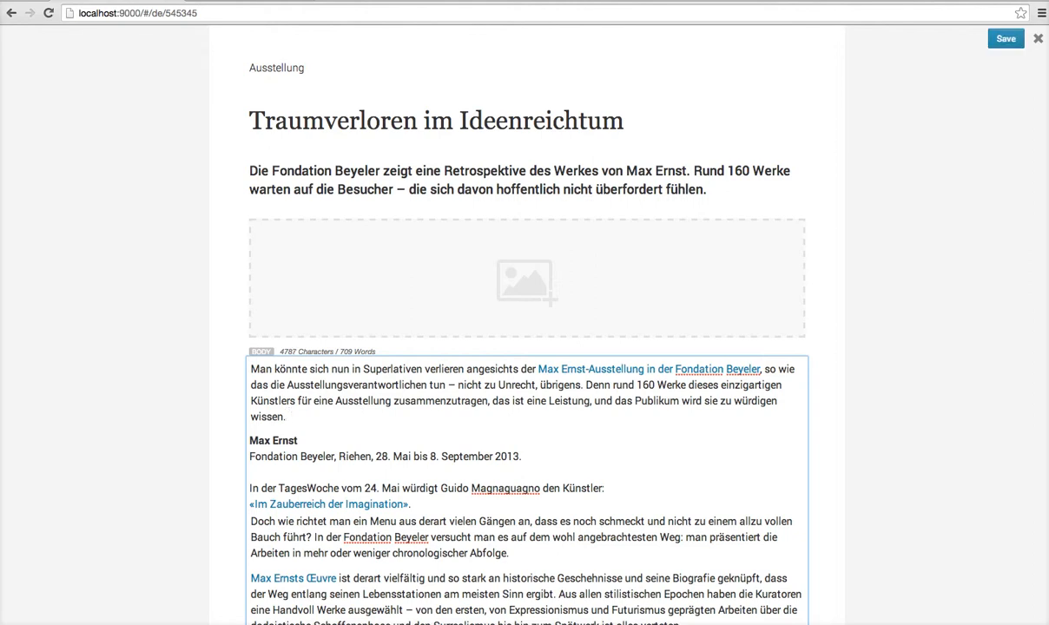
text(we)
key(BackSpace)
text(rite.)
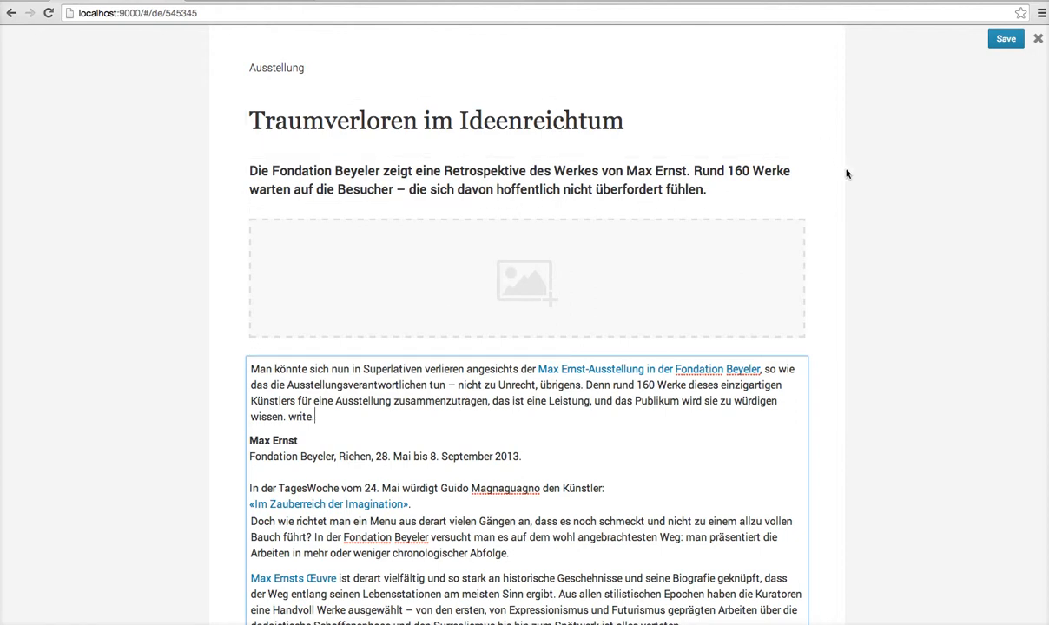
Append "done." to the end of the article's lead text and save the article.
click(721, 195)
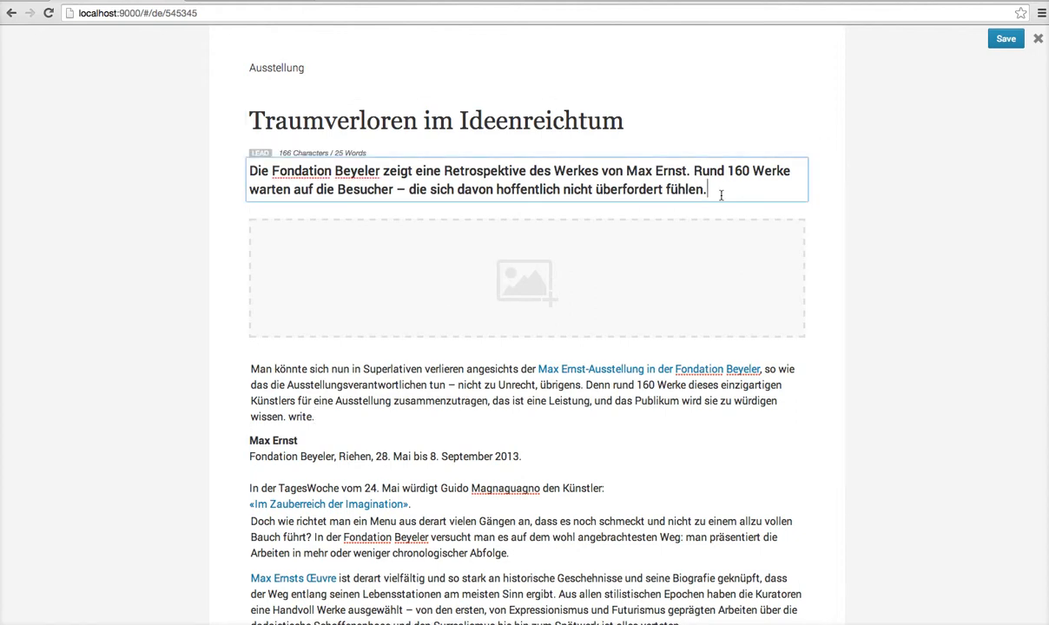
text(done.)
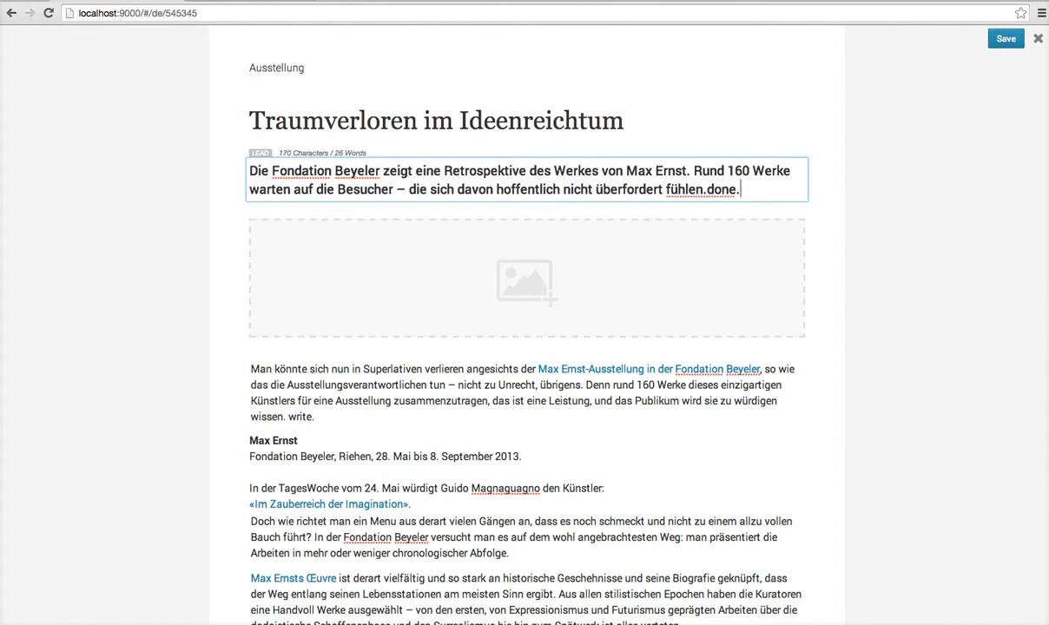
click(1009, 43)
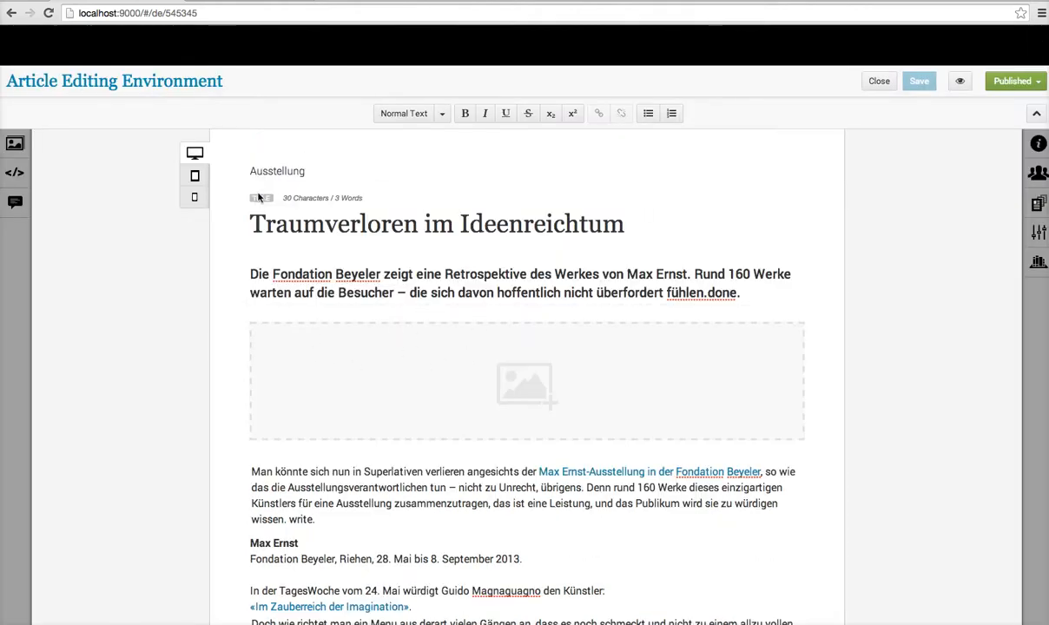
Preview the article at tablet and phone widths and return to the desktop width.
click(193, 180)
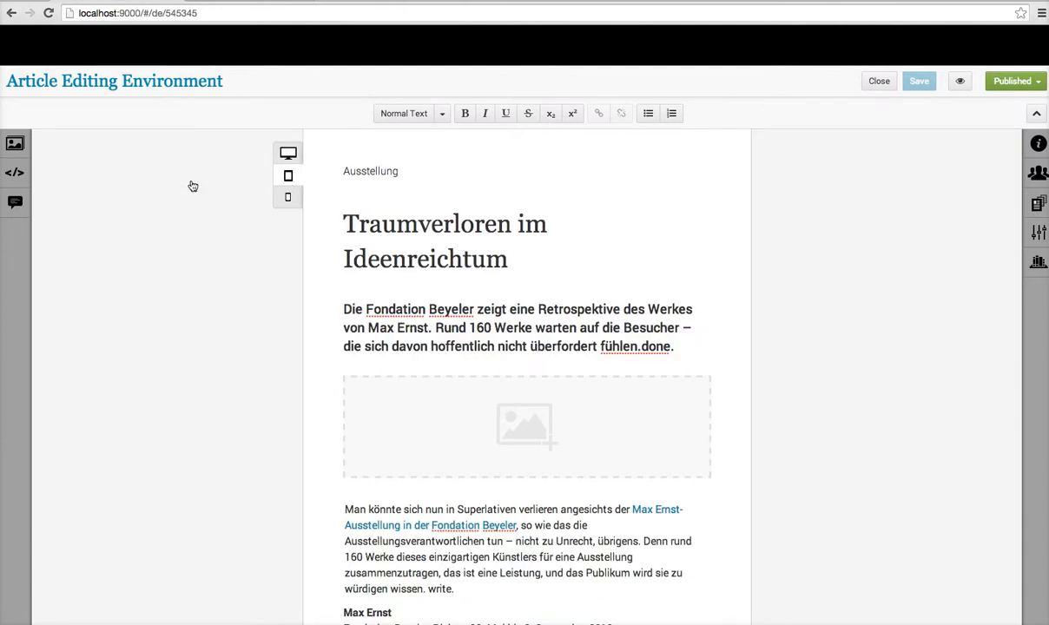
click(288, 197)
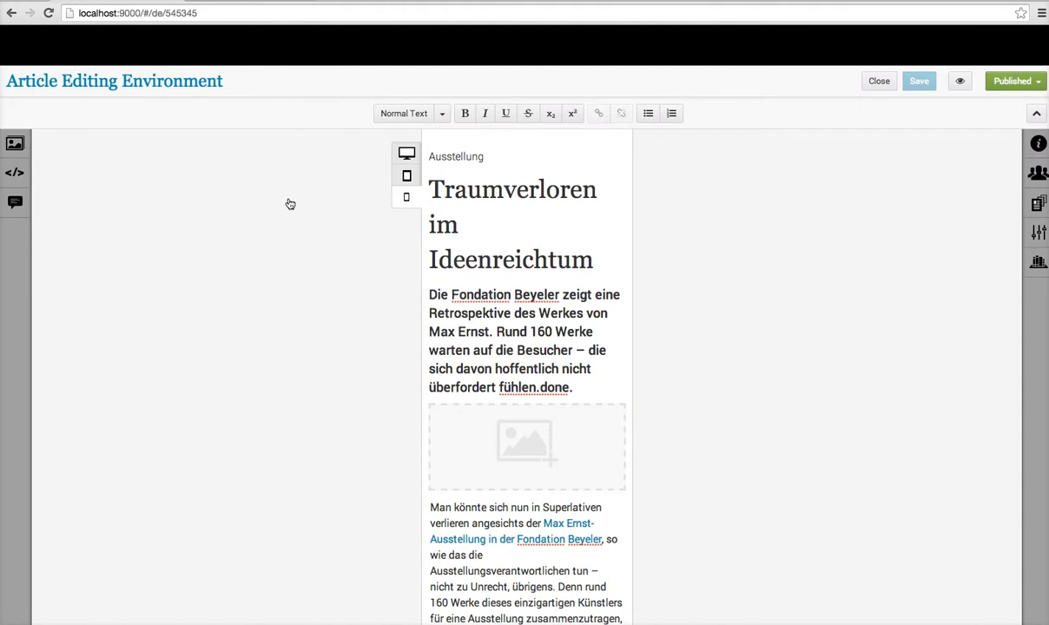
click(406, 158)
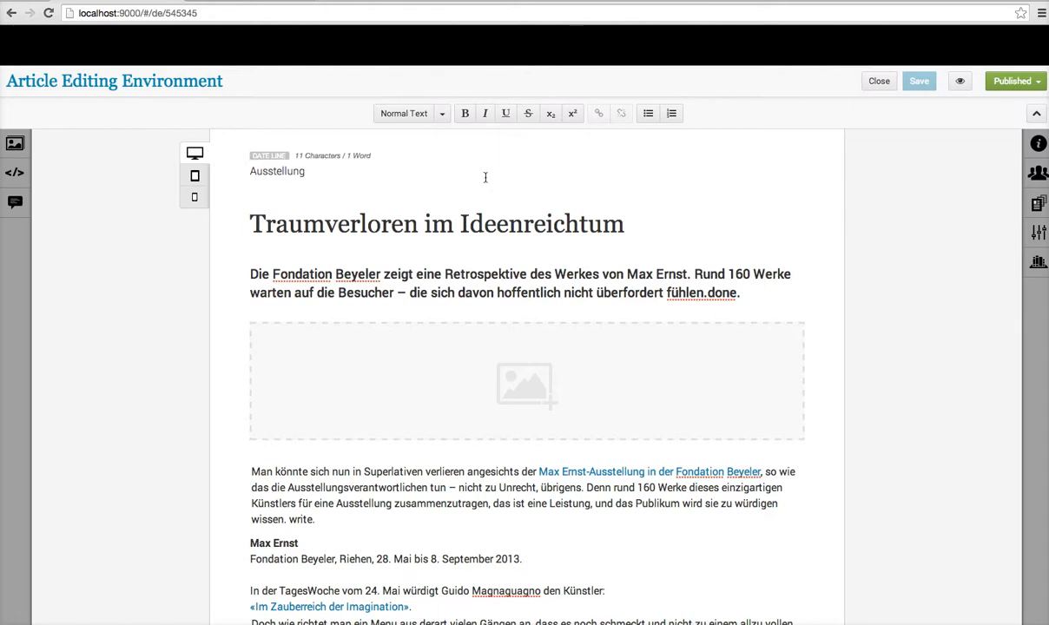
Make "Superlativen" bold and "angesichts" italic in the first body paragraph, and save the article.
double_click(400, 471)
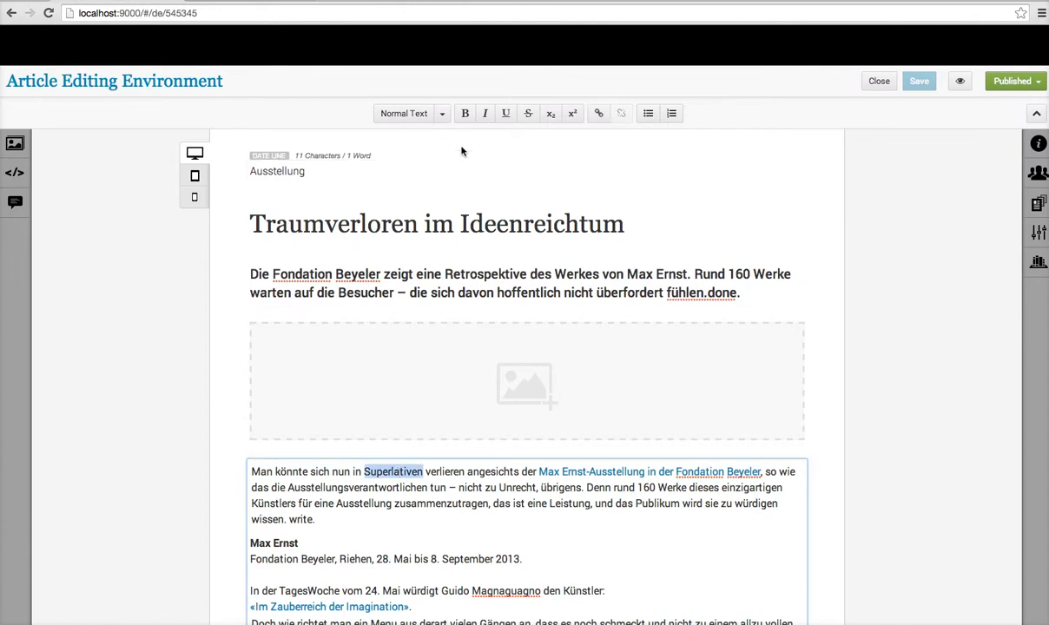
click(464, 113)
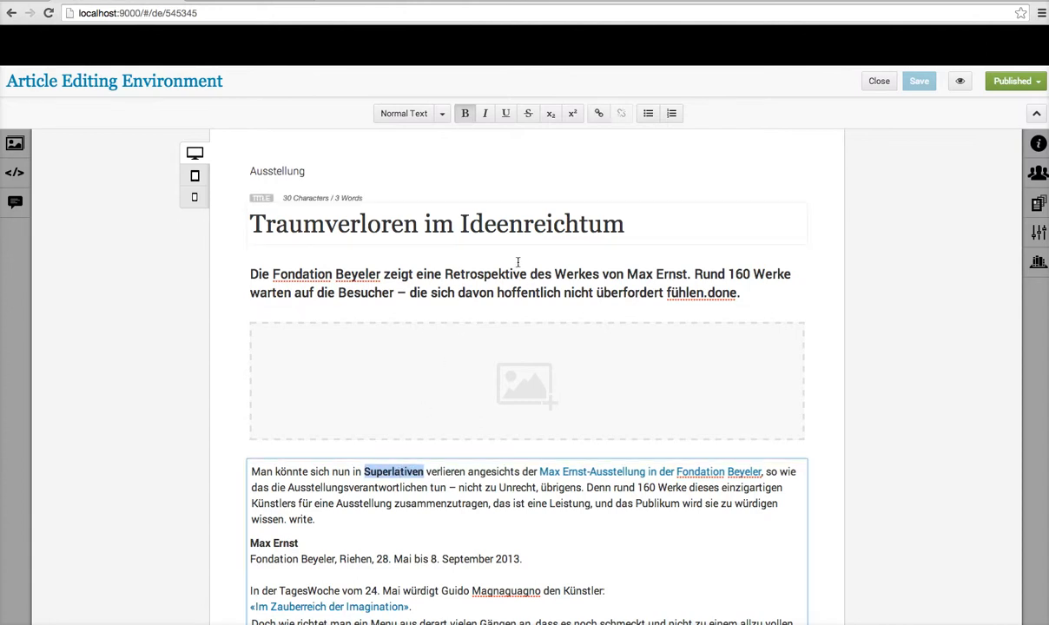
double_click(493, 471)
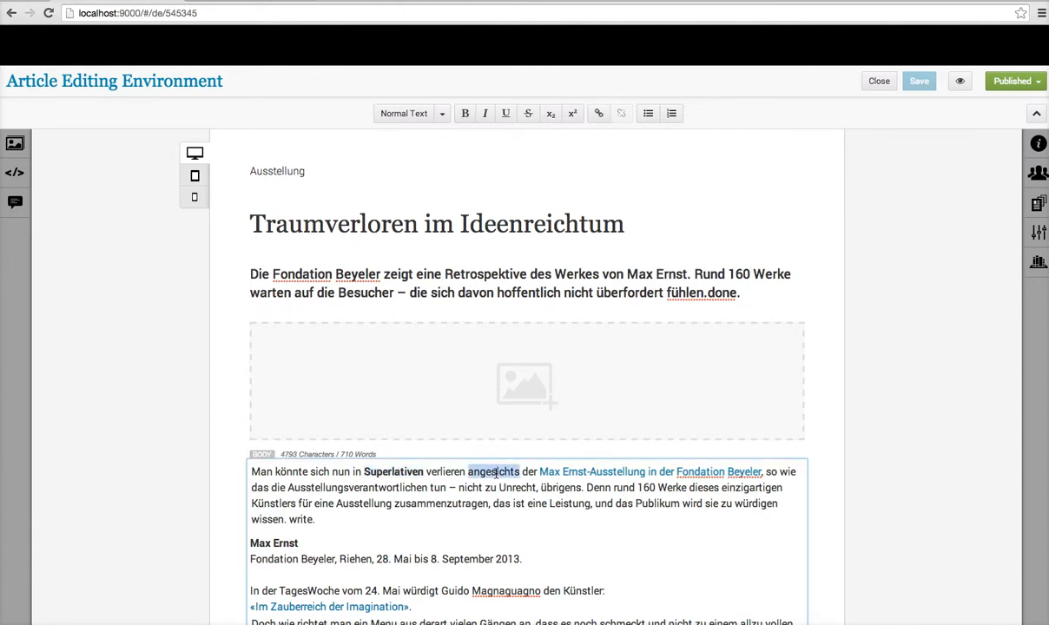
click(487, 114)
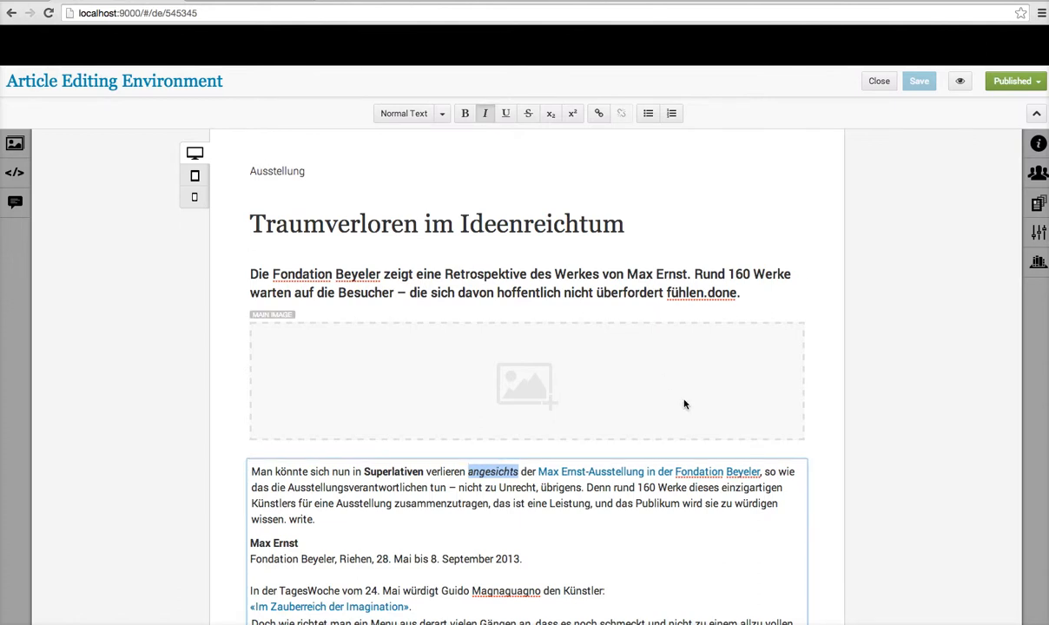
click(607, 513)
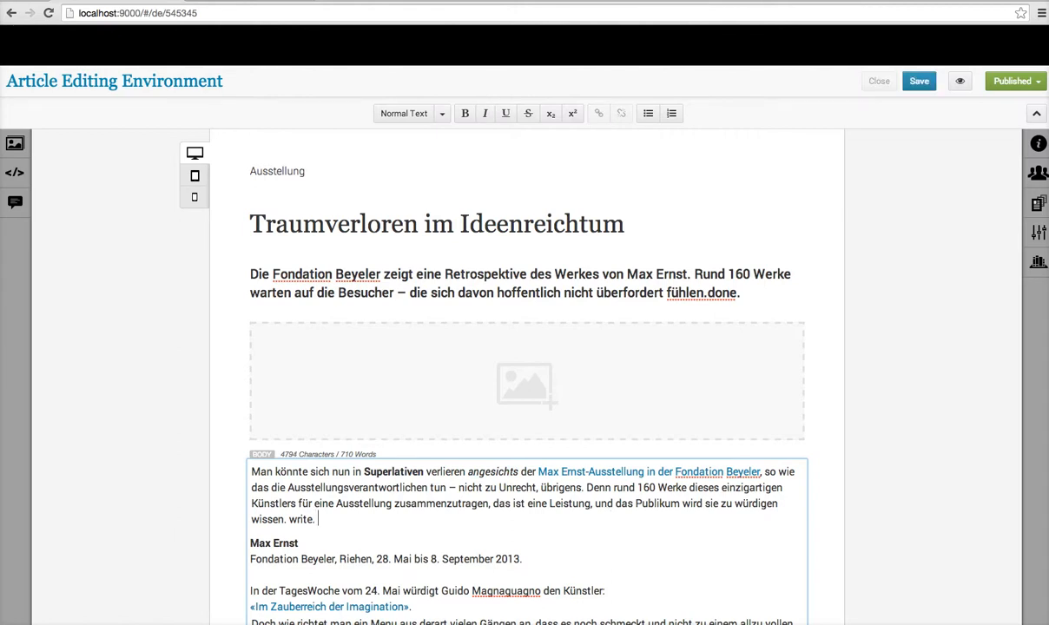
click(921, 83)
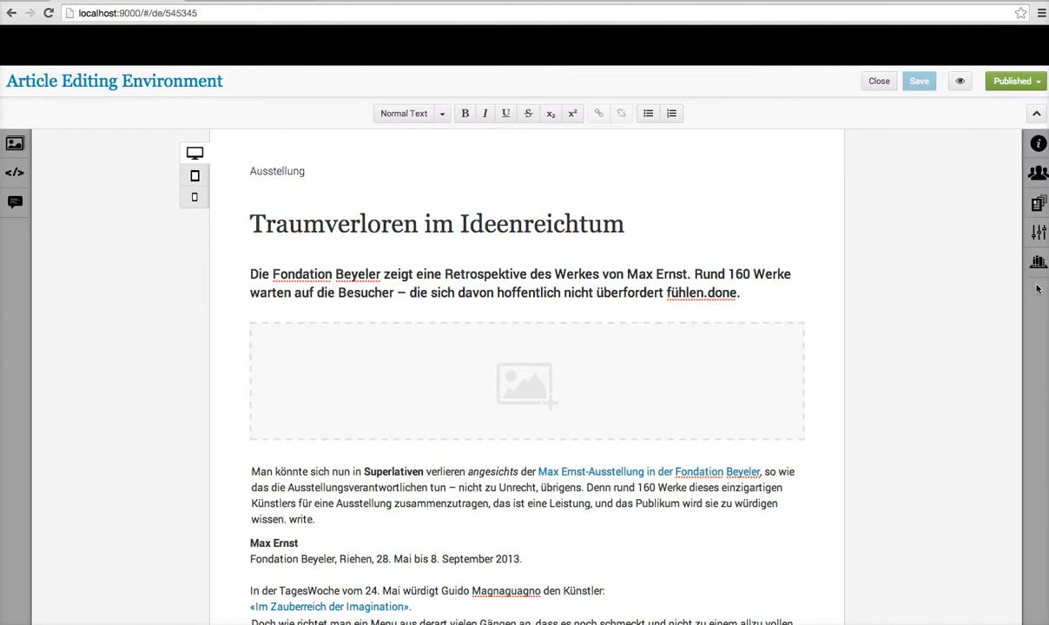
Look briefly at the article's images, code, comments, information and contributors tools, closing each one again.
click(13, 149)
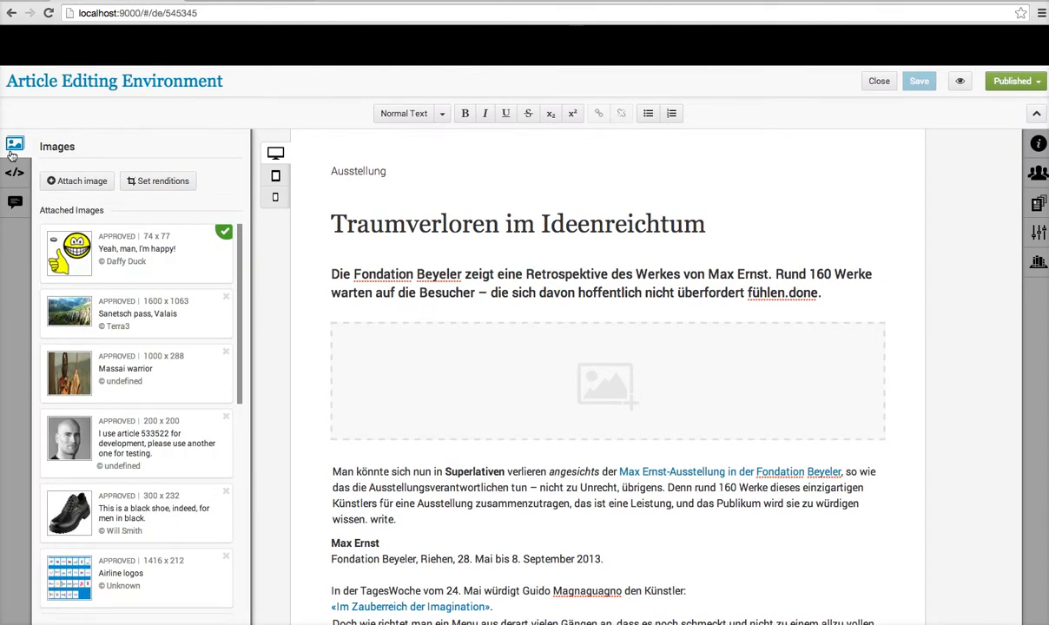
click(12, 153)
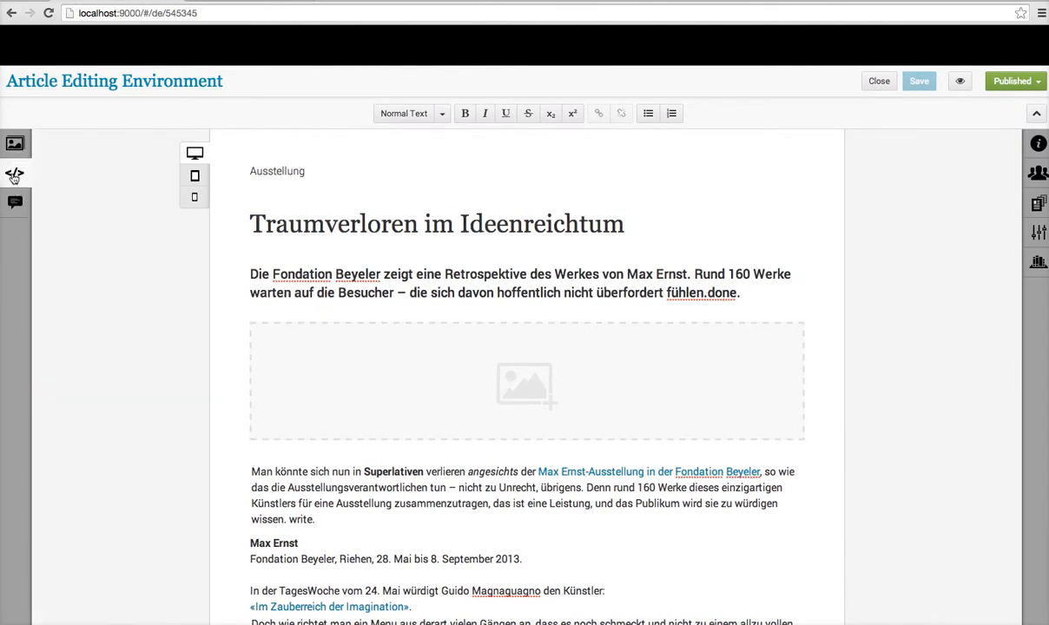
click(14, 174)
click(14, 174)
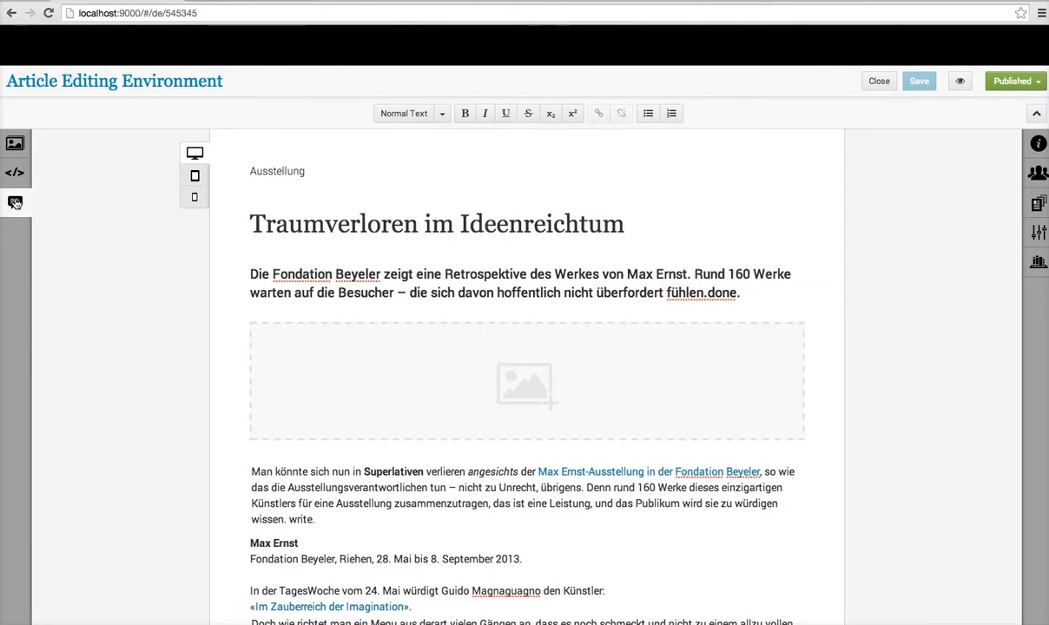
click(15, 204)
click(14, 205)
click(1038, 146)
click(1038, 146)
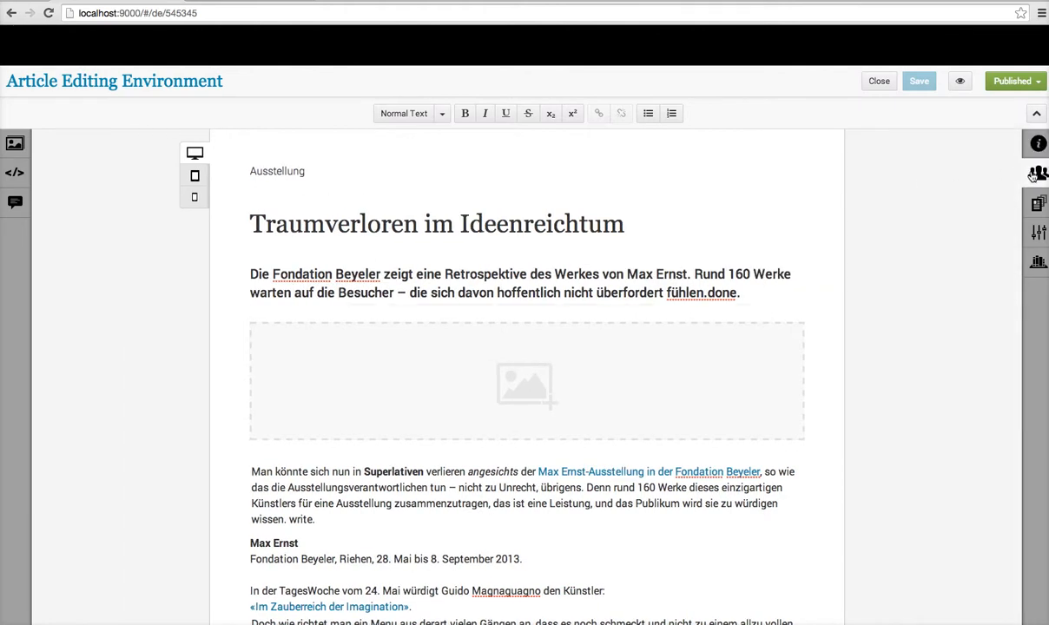
click(1036, 174)
click(1035, 174)
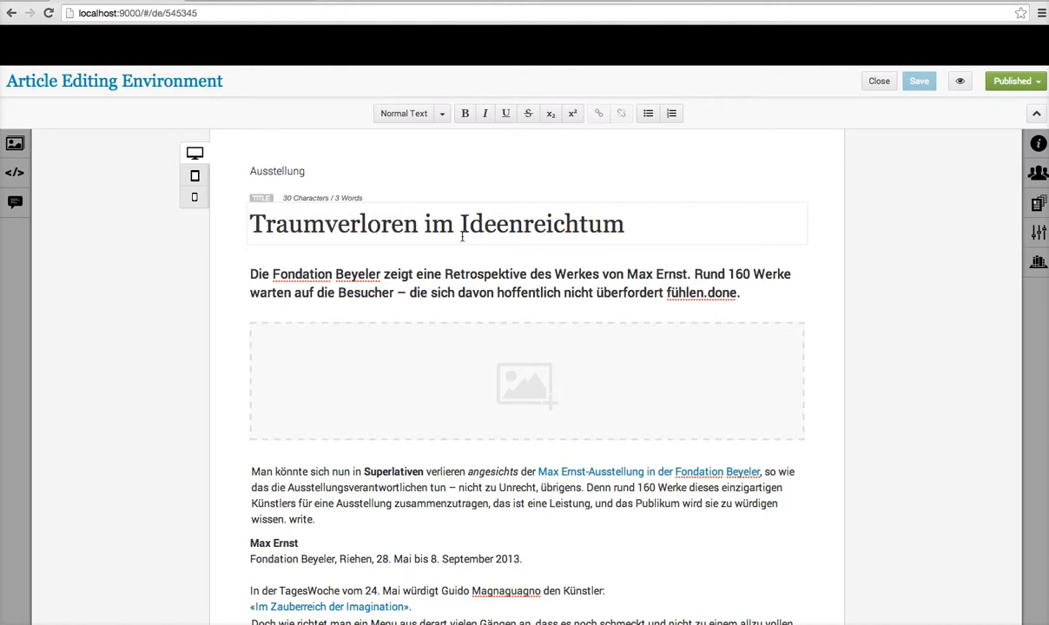
Start attaching images to the article, checking the upload-from-computer source before going back to the media archive.
click(15, 146)
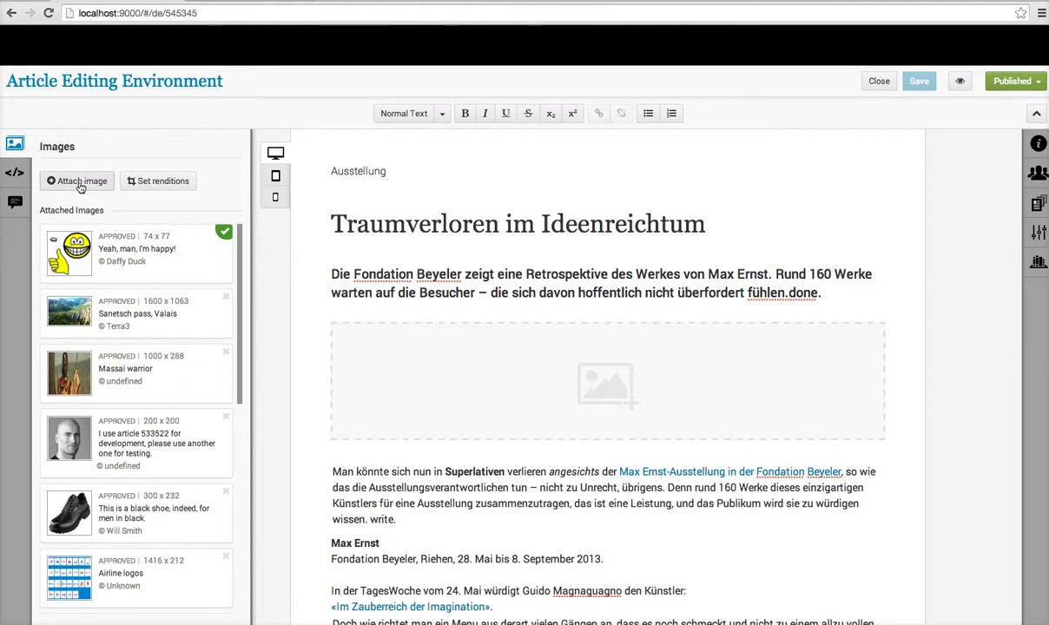
click(81, 181)
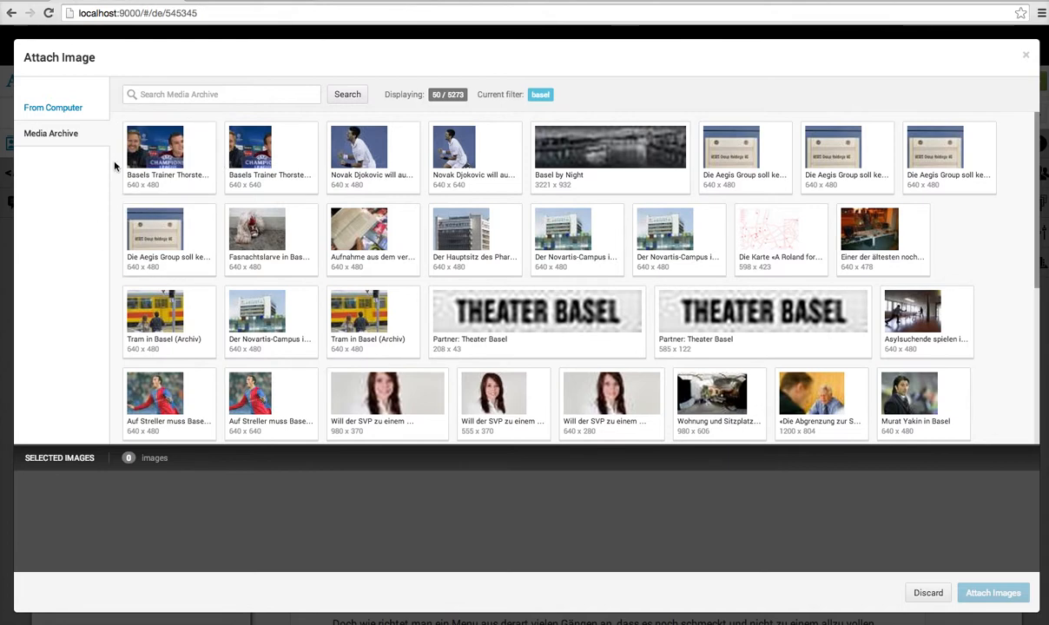
click(54, 113)
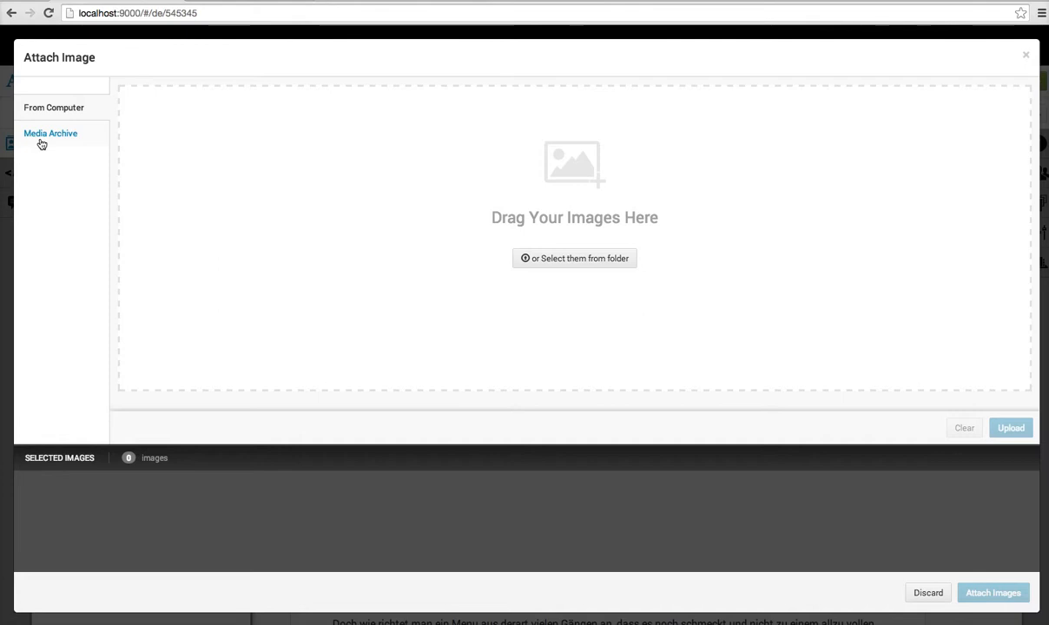
click(40, 139)
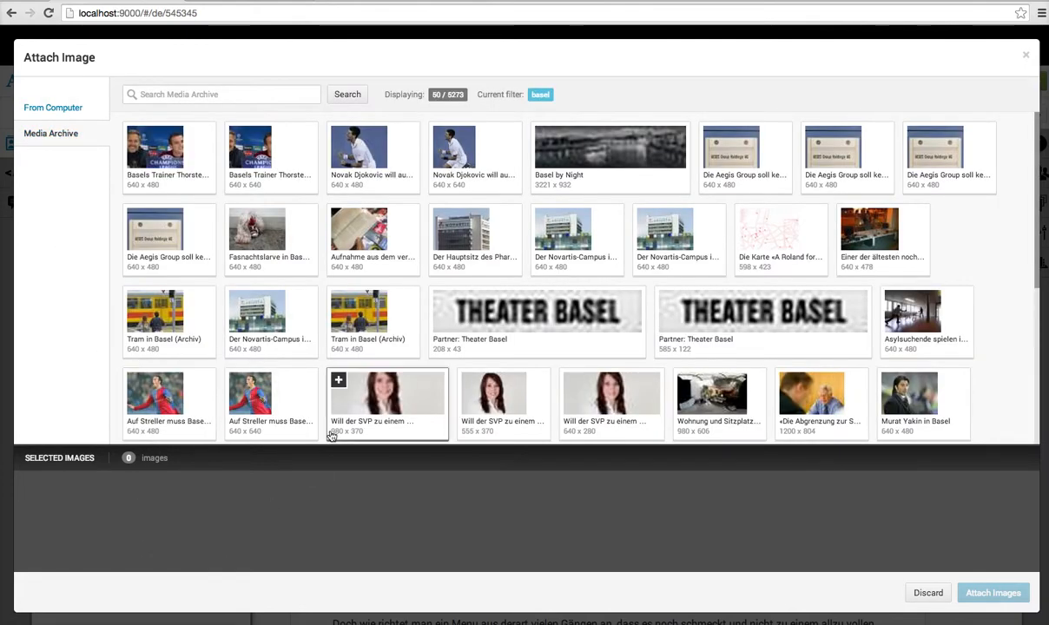
Select the "Der Novartis-Campus i…" image between the two tram pictures, "Der Hauptsitz des Phar…" and "Asylsuchende spielen i…" for attachment.
click(268, 326)
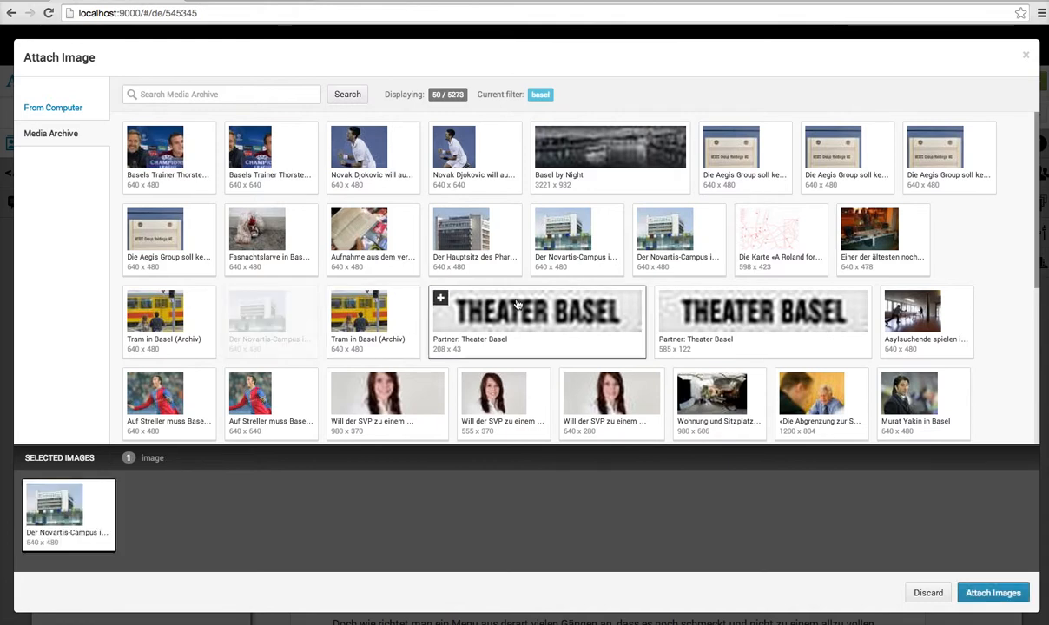
click(466, 236)
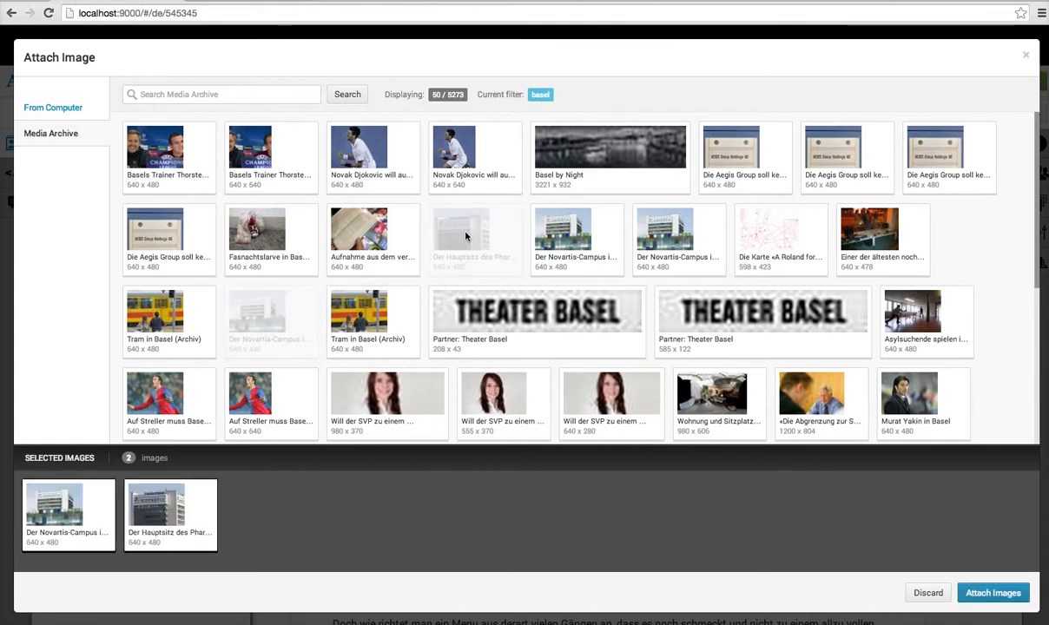
click(919, 324)
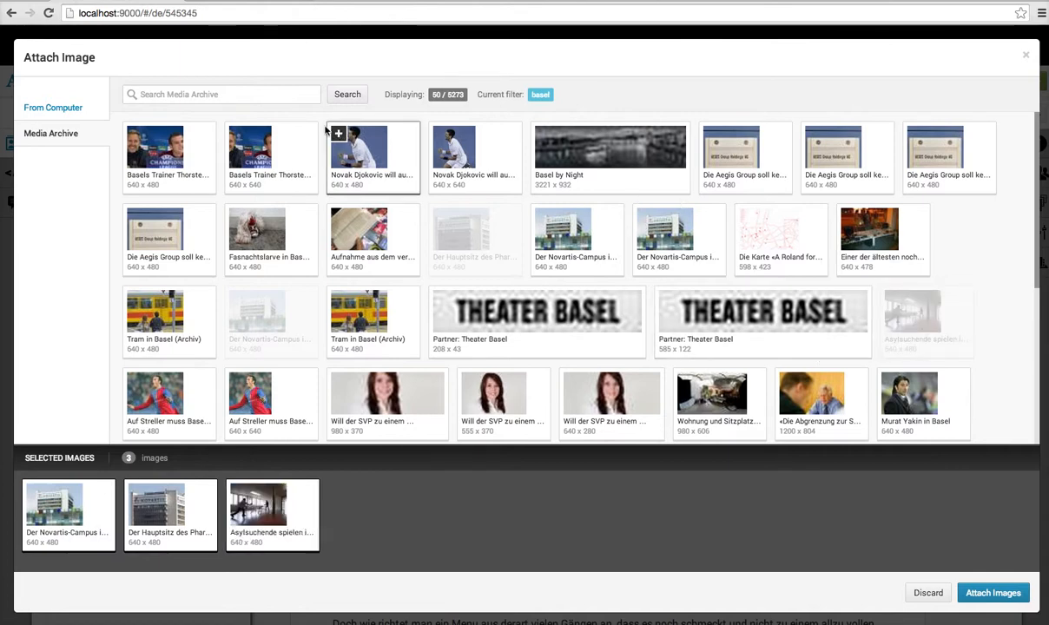
Search the media archive for "basel" and add the 640 x 640 "Auf Streller muss Base…" and "Basels Trainer Thorste…" images to the selection.
click(267, 99)
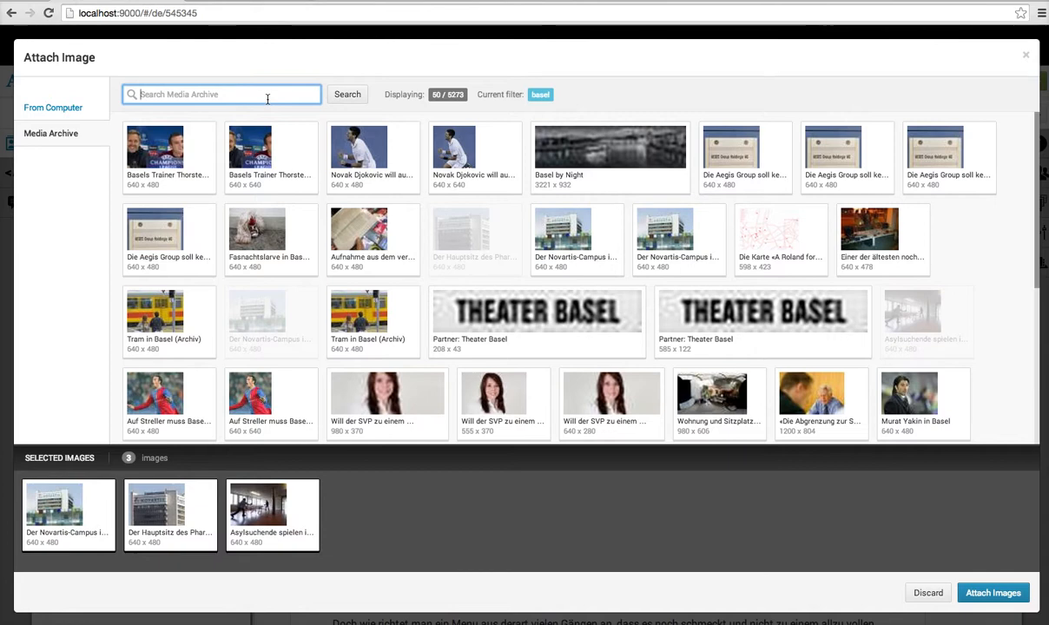
text(basel)
key(Return)
click(250, 391)
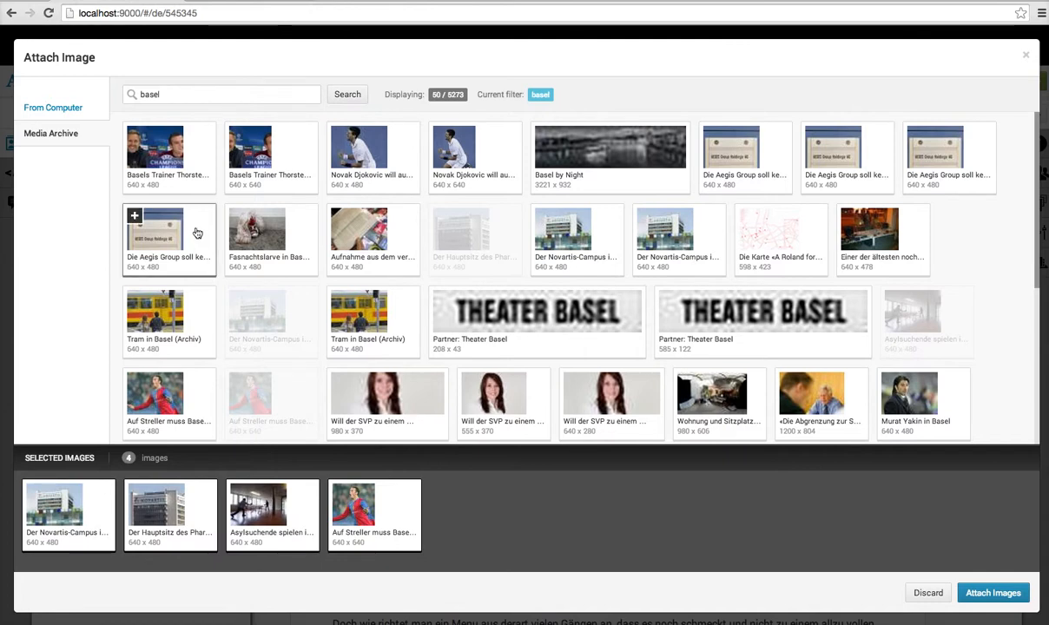
click(249, 153)
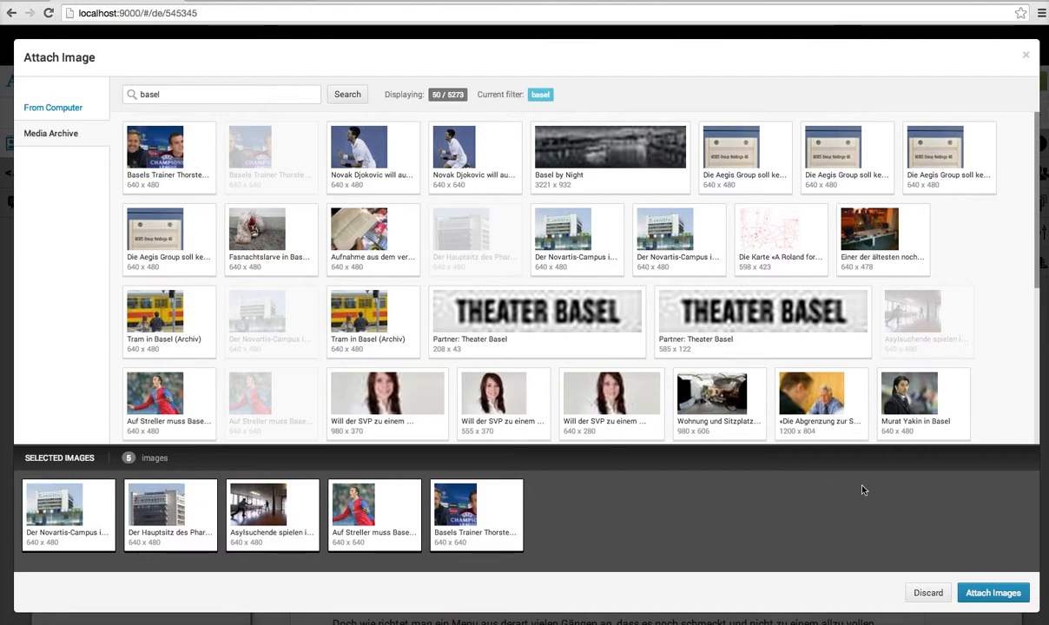
Attach the selected archive images to the article and insert the "Massai warrior" image above the first body paragraph.
click(993, 593)
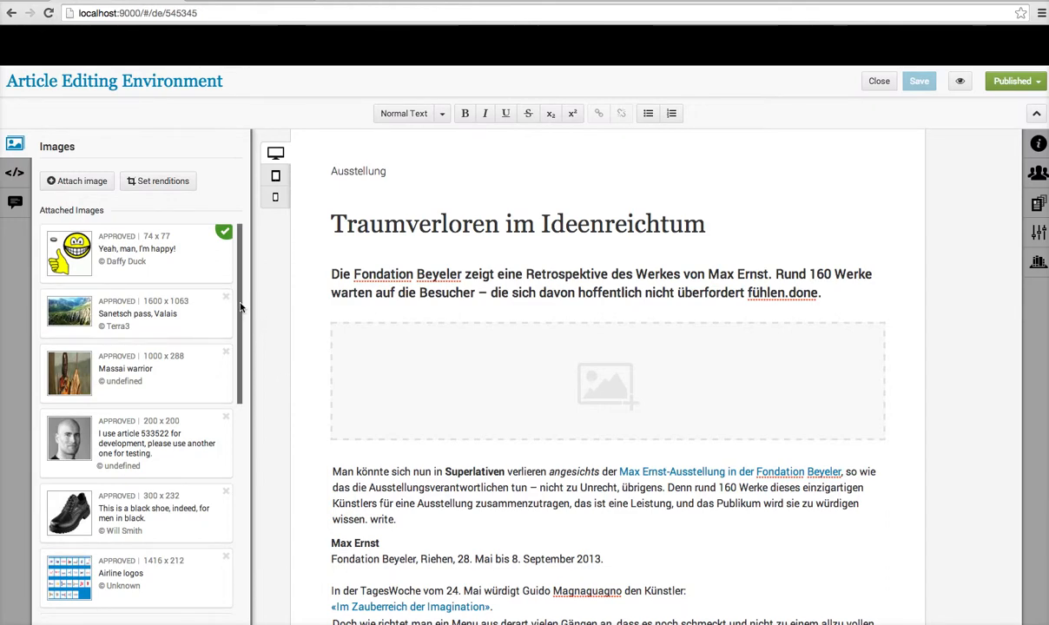
drag(240, 306, 200, 198)
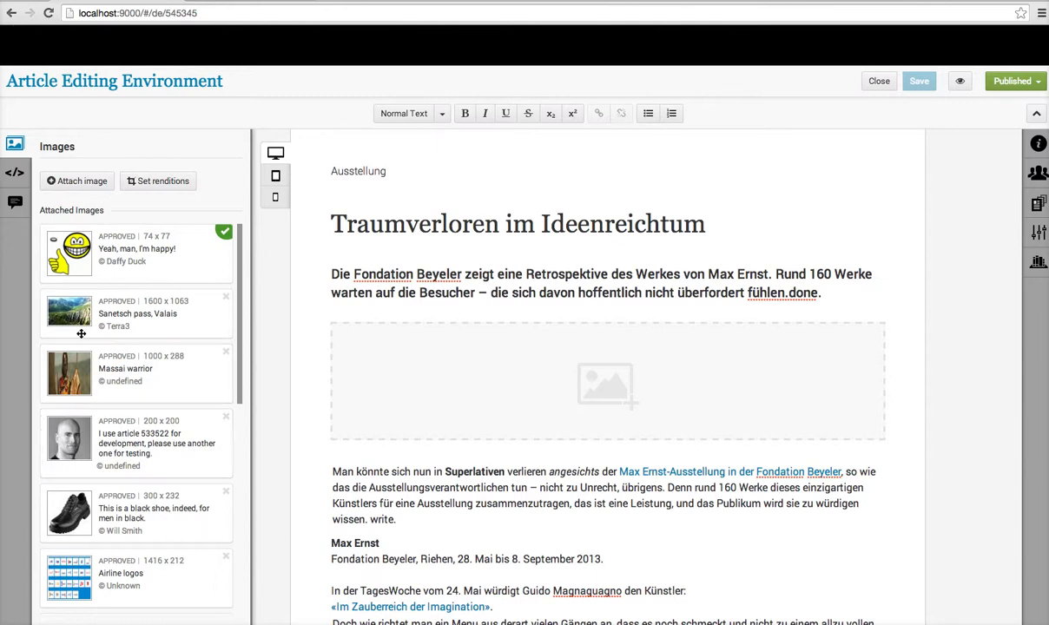
drag(68, 375, 406, 479)
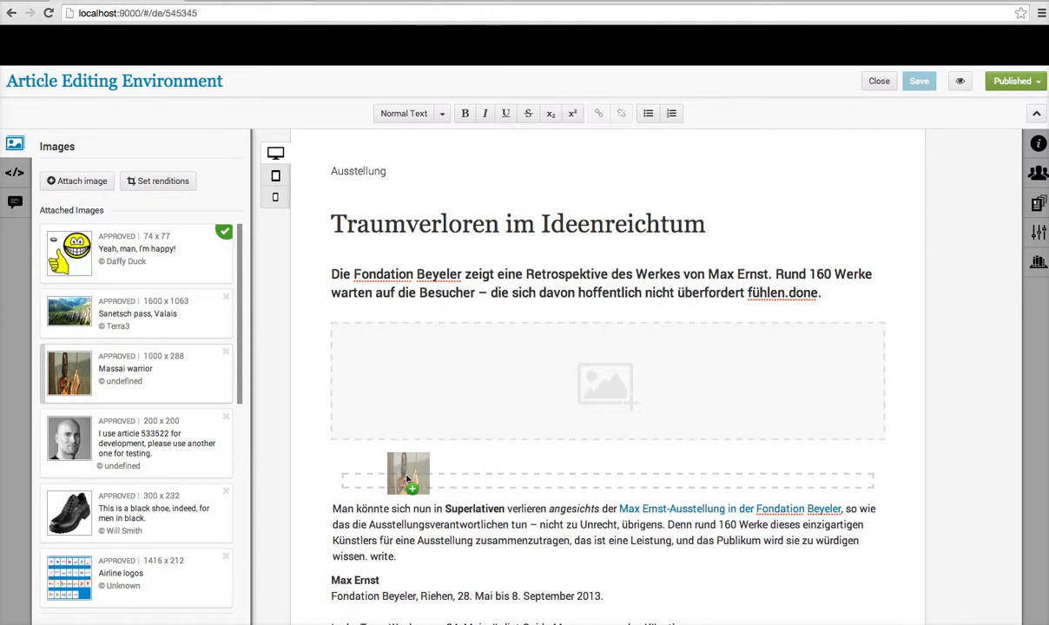
drag(406, 479, 406, 480)
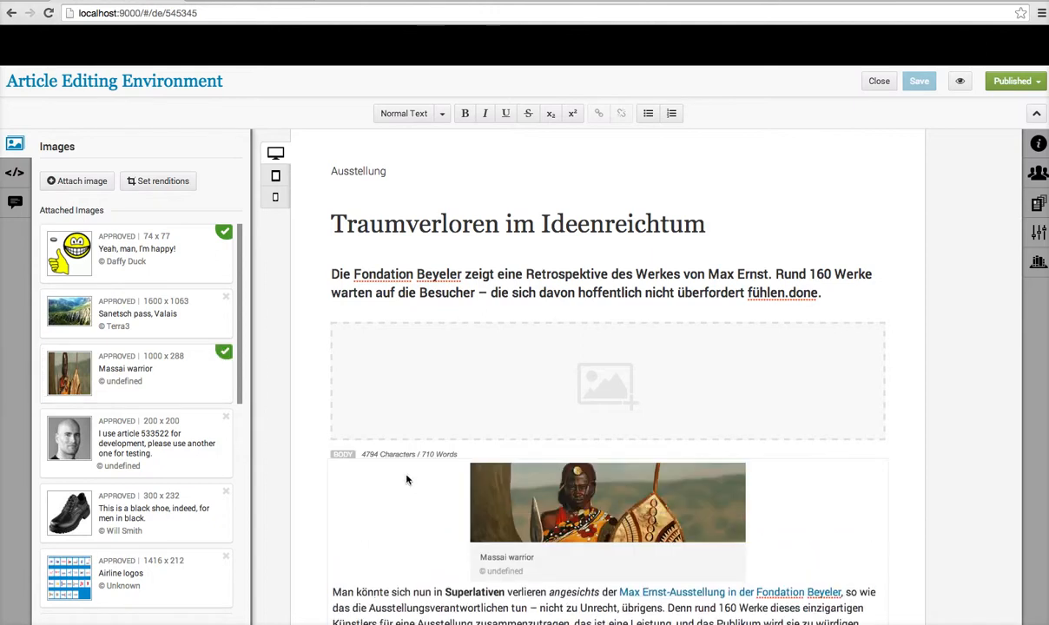
Try the small, big and medium sizes on the "Massai warrior" image in the body.
mouse_move(530, 465)
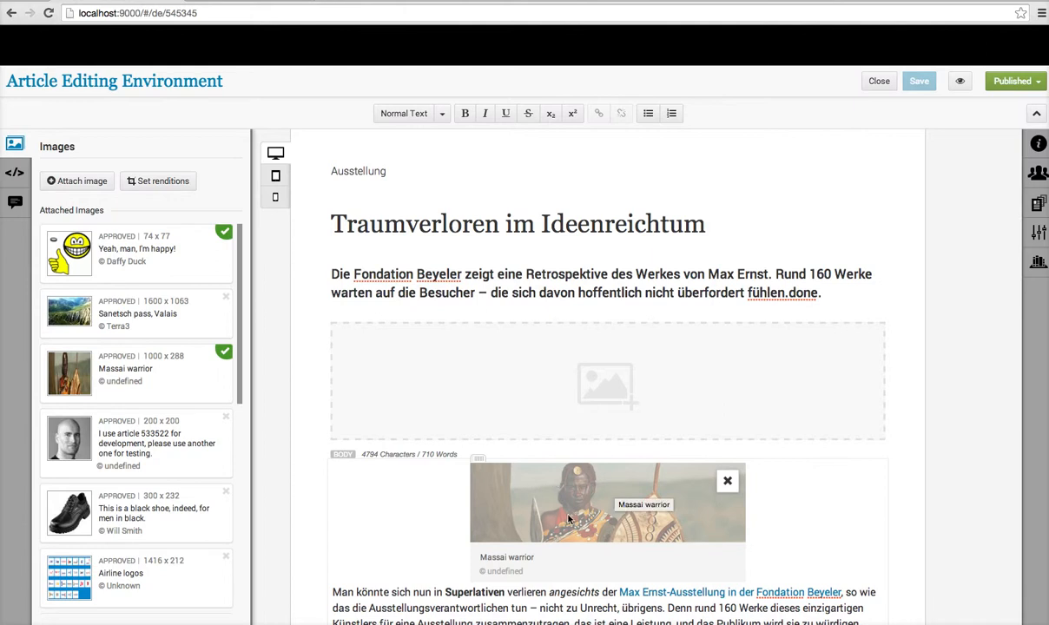
click(569, 518)
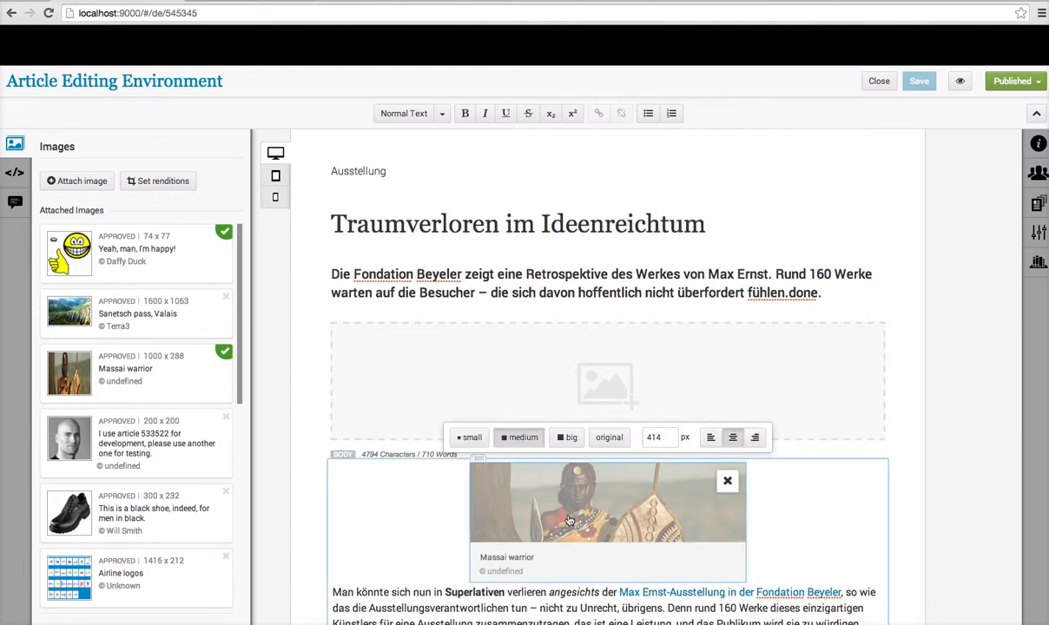
click(468, 438)
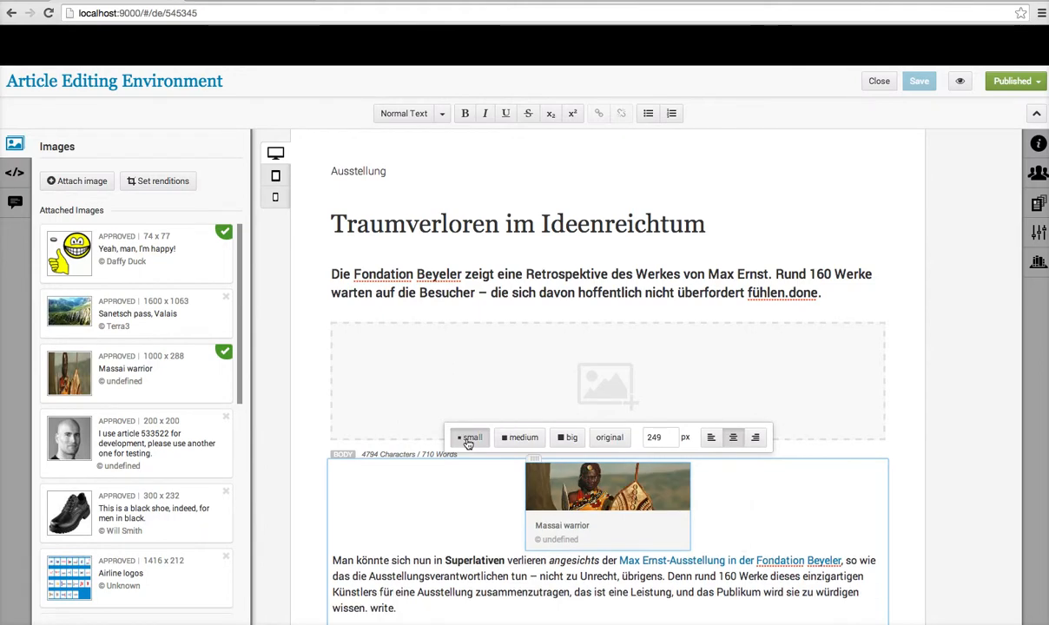
click(566, 438)
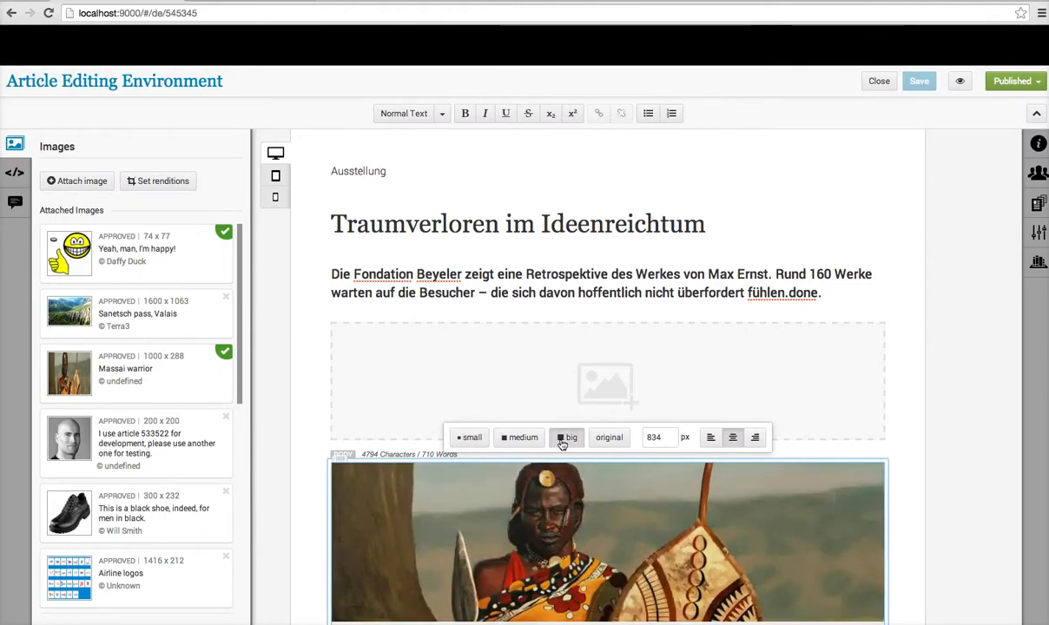
click(514, 437)
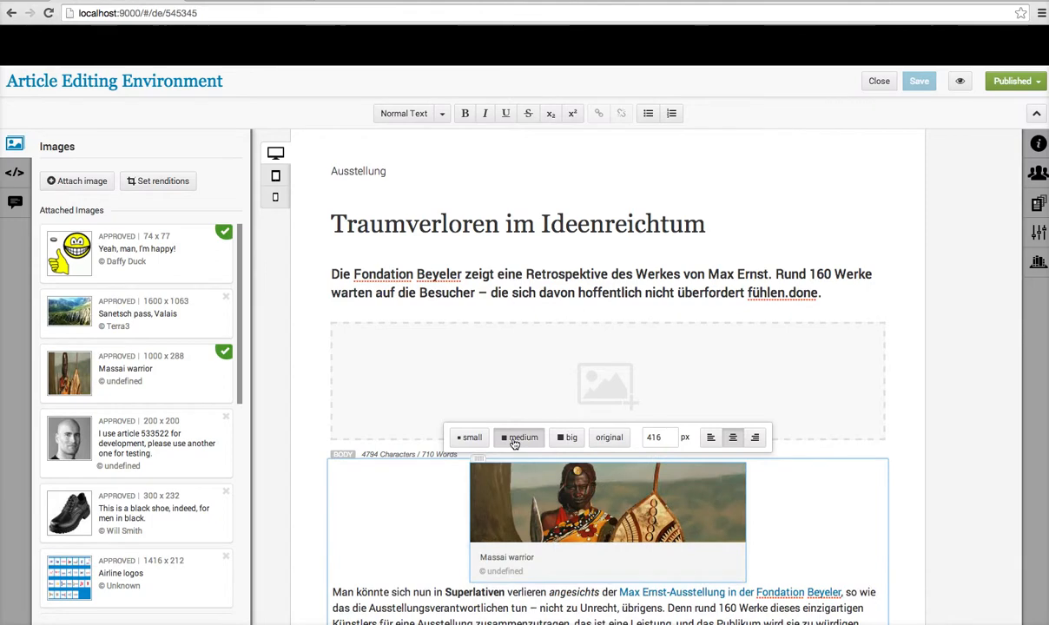
Align the "Massai warrior" image to the right of the text and set its size to big.
click(712, 438)
click(643, 446)
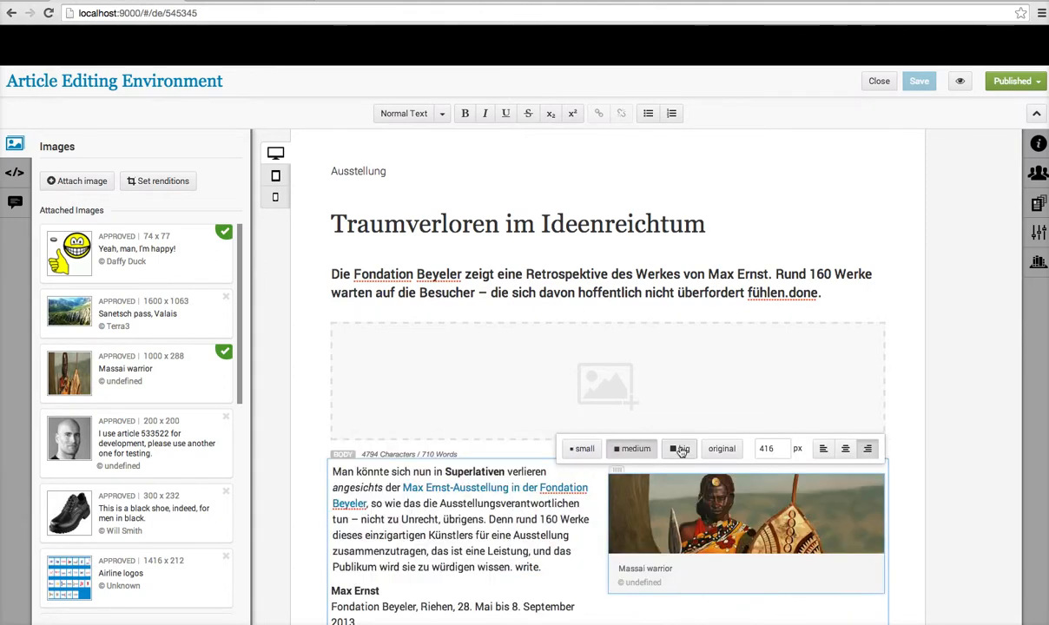
click(682, 451)
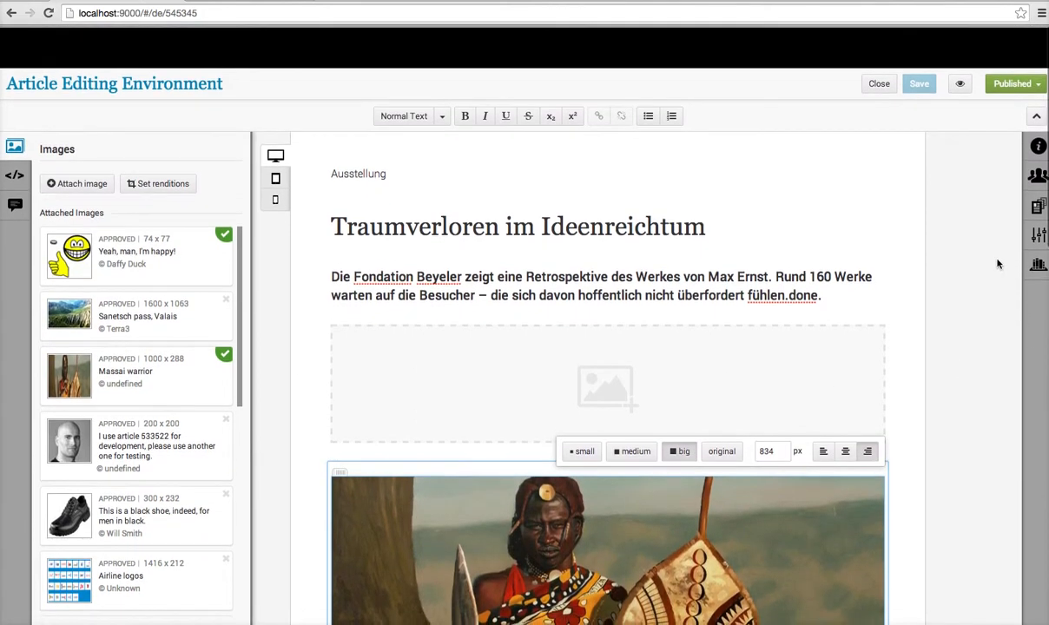
Insert the "Sanetsch pass, Valais" image below the heading "Gefahr der Oberflächlichkeit" and align it left so the text wraps around it.
scroll(997, 264, down, 5)
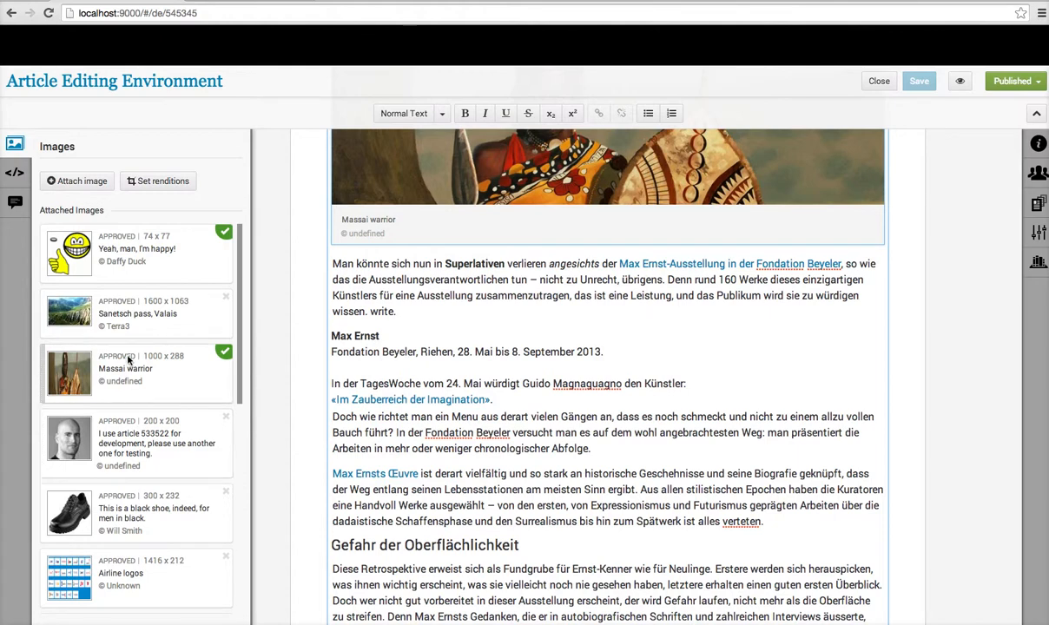
drag(76, 317, 476, 590)
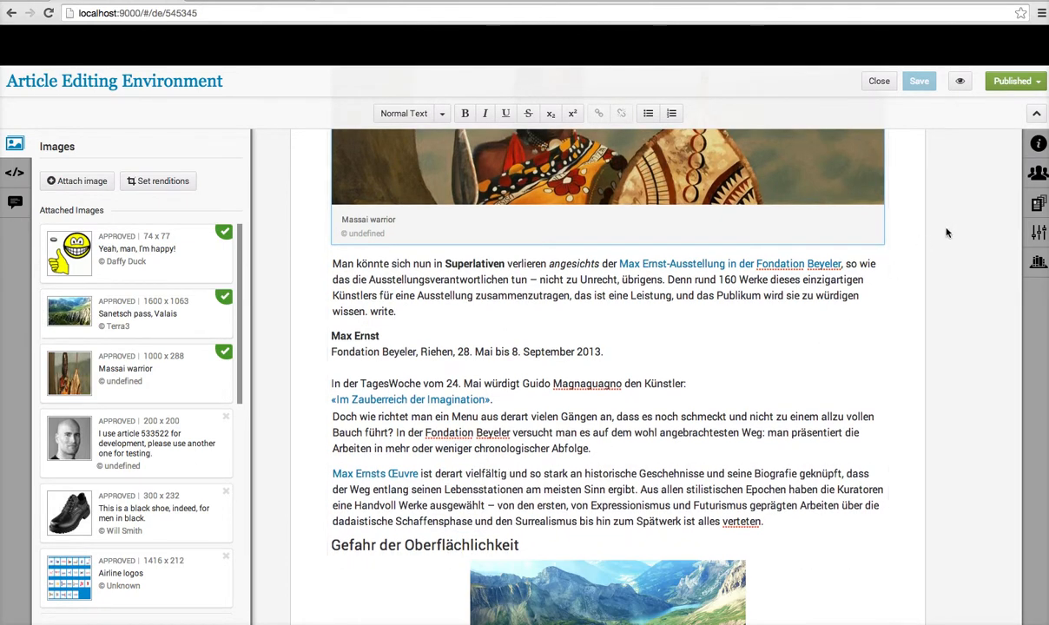
scroll(946, 233, down, 5)
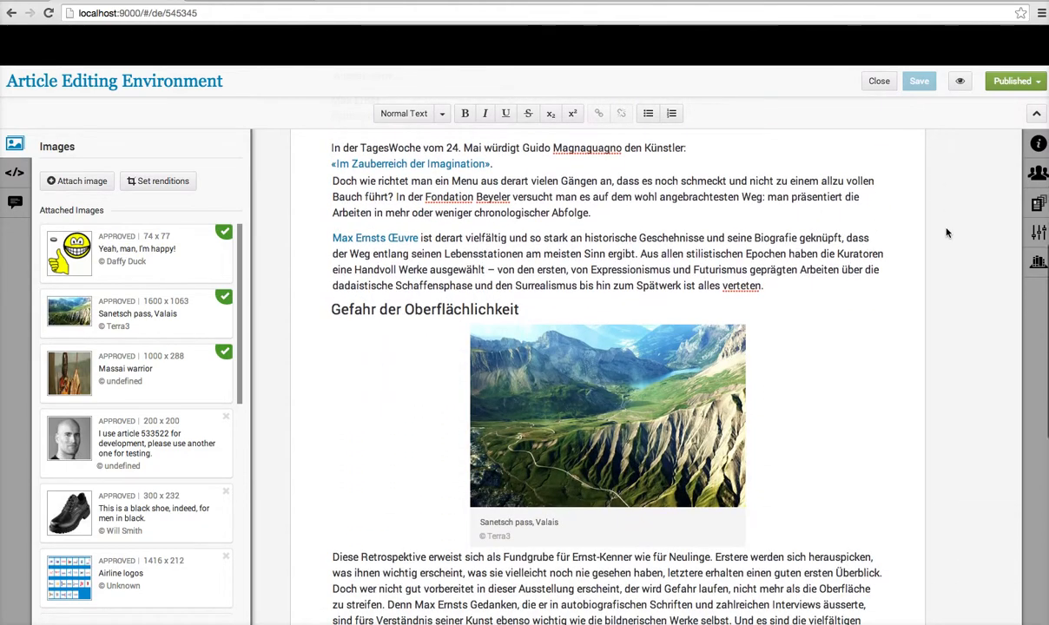
click(625, 359)
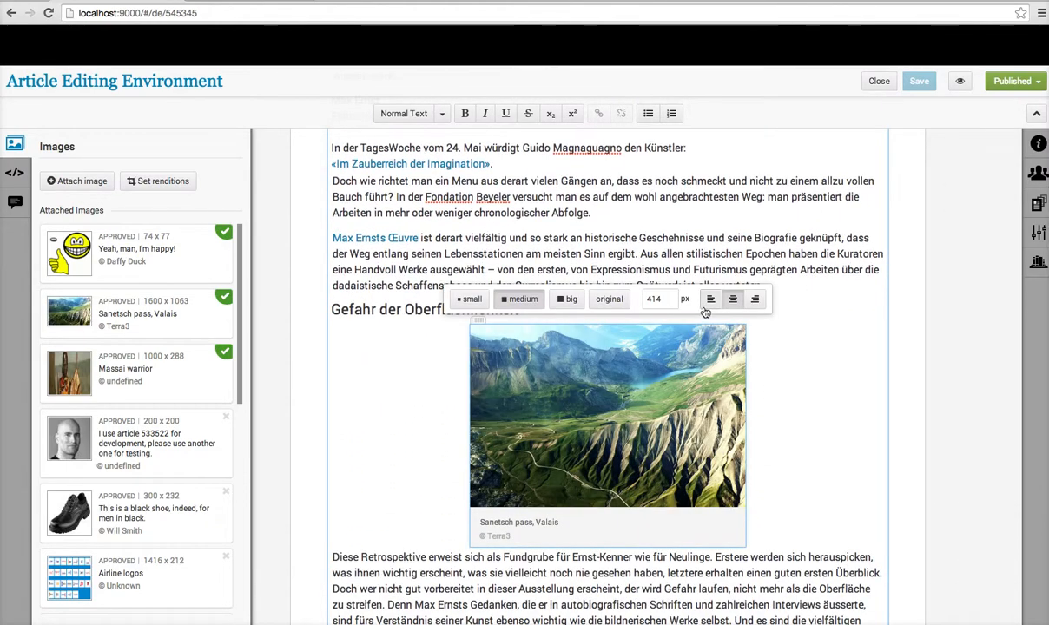
click(709, 299)
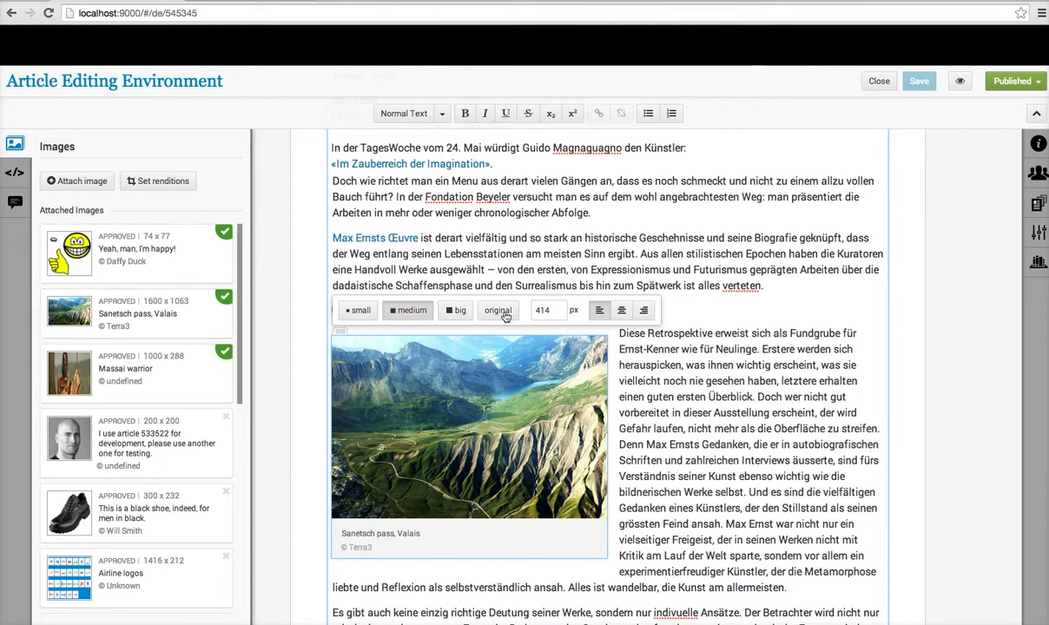
mouse_move(478, 340)
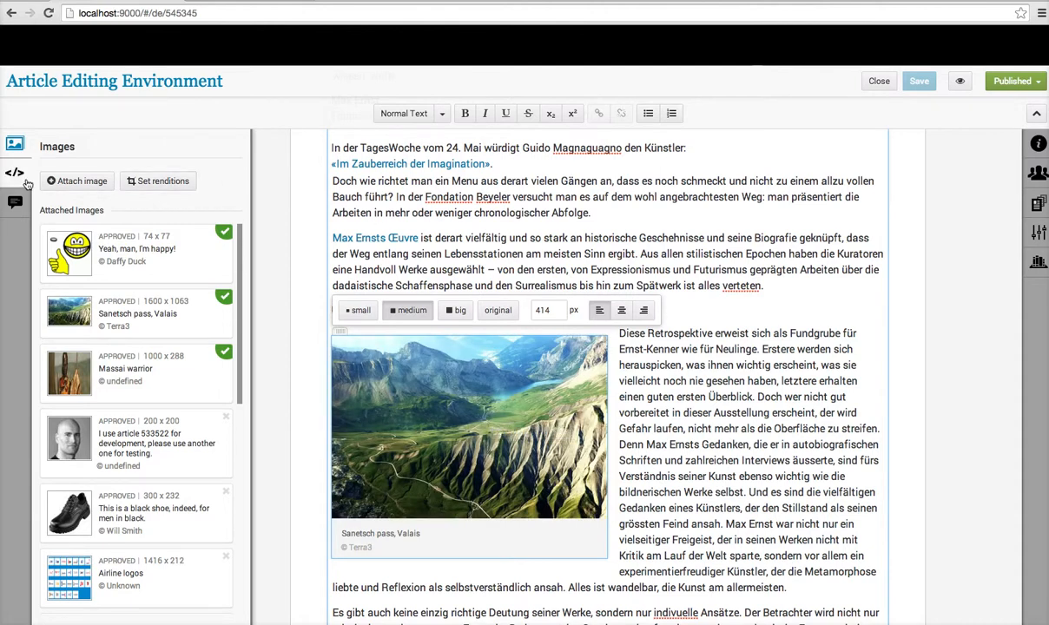
Look over the article's image renditions and return to the article.
click(160, 181)
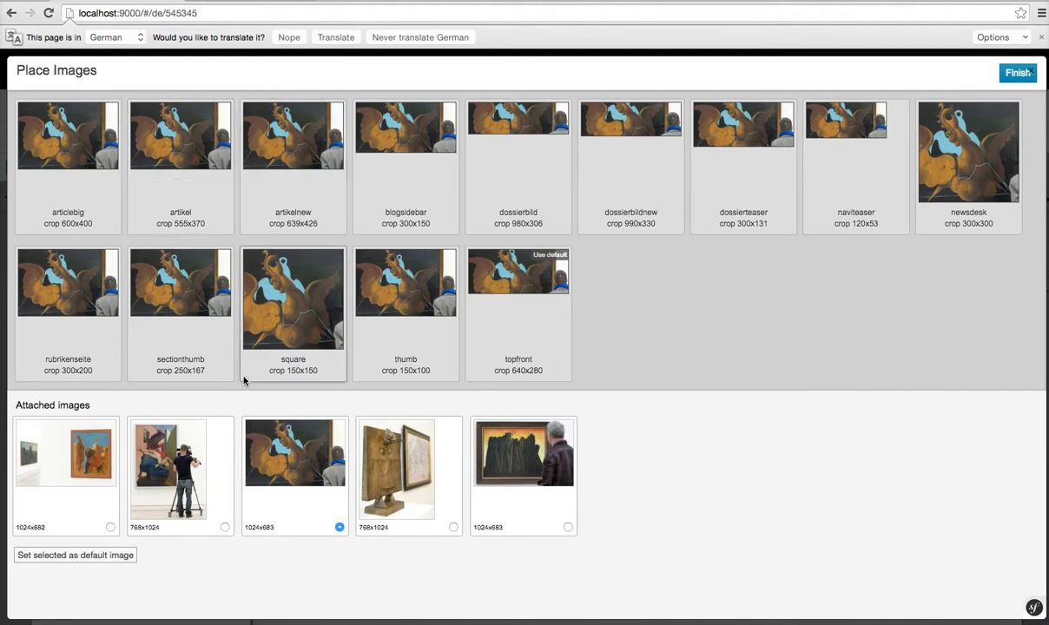
click(1016, 73)
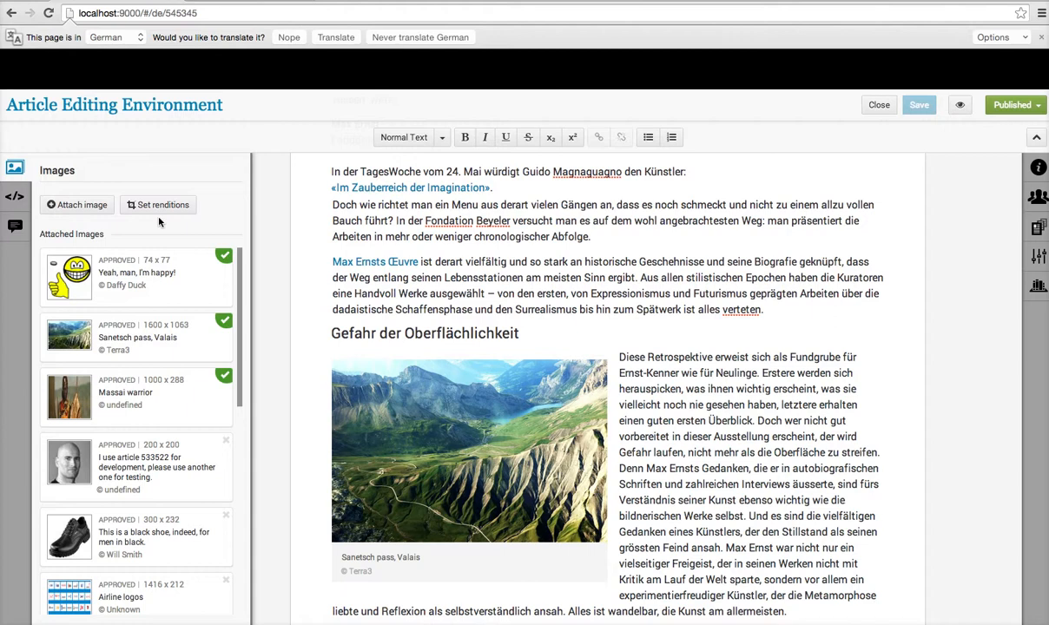
Start a new embed code snippet titled "test", trying the Generic template before choosing Embed.ly.
click(15, 199)
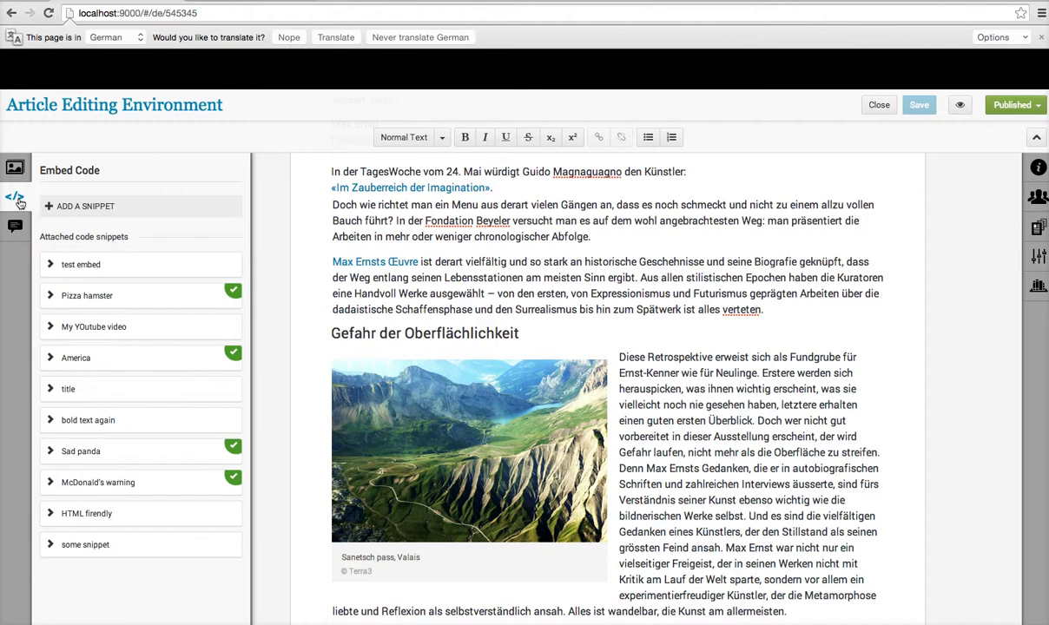
click(76, 208)
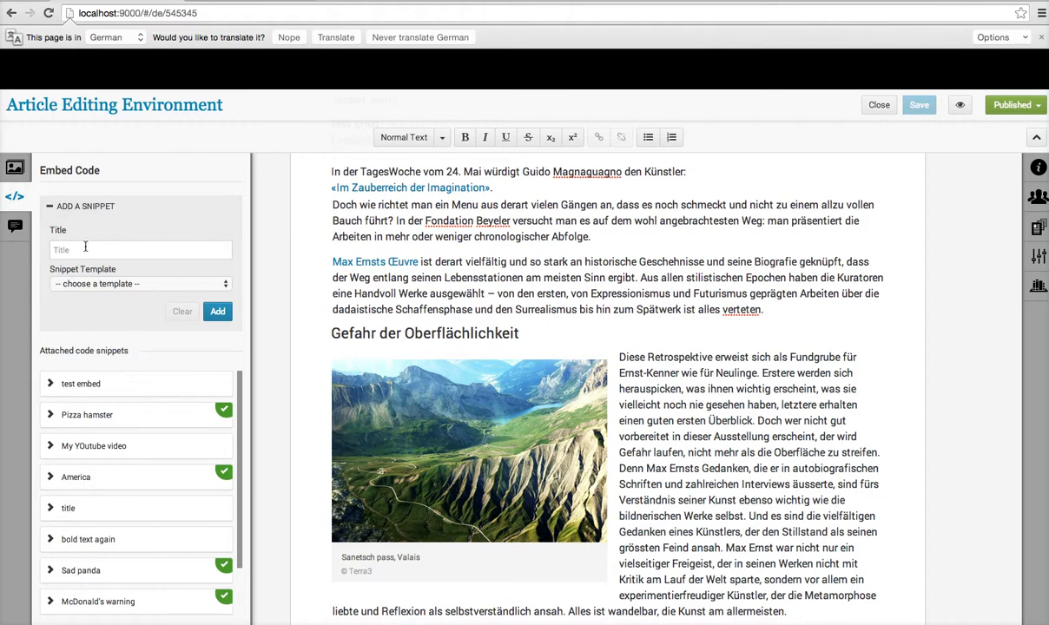
click(85, 246)
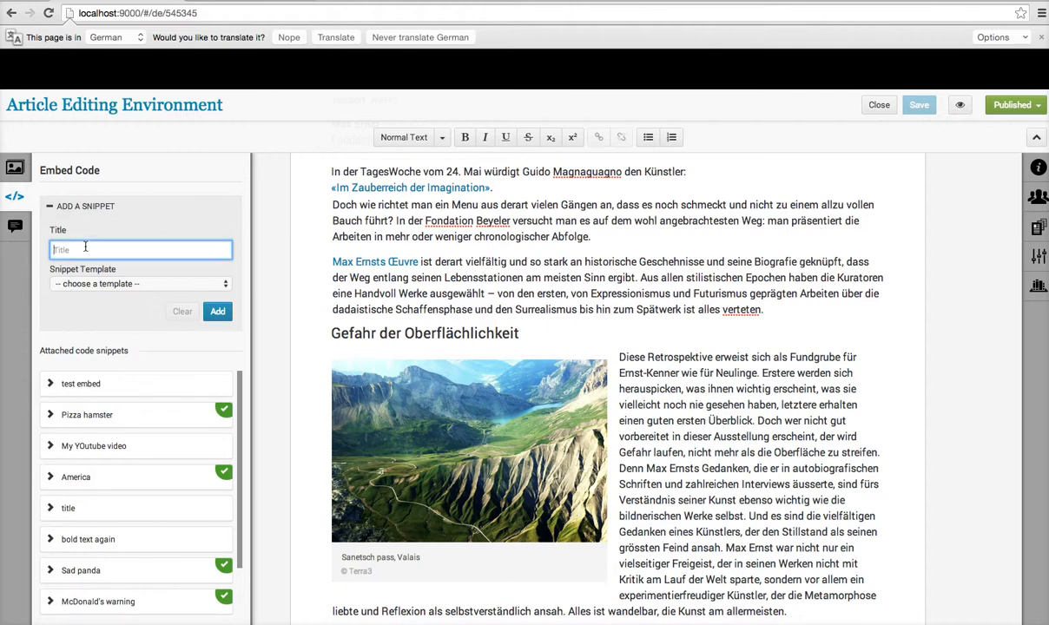
text(test)
click(76, 284)
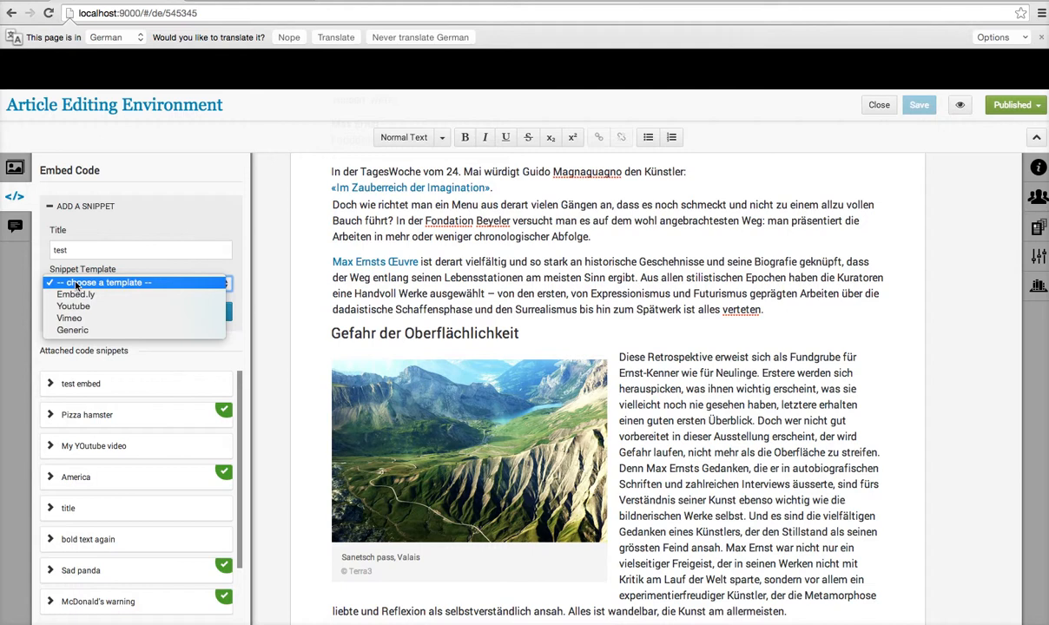
click(83, 331)
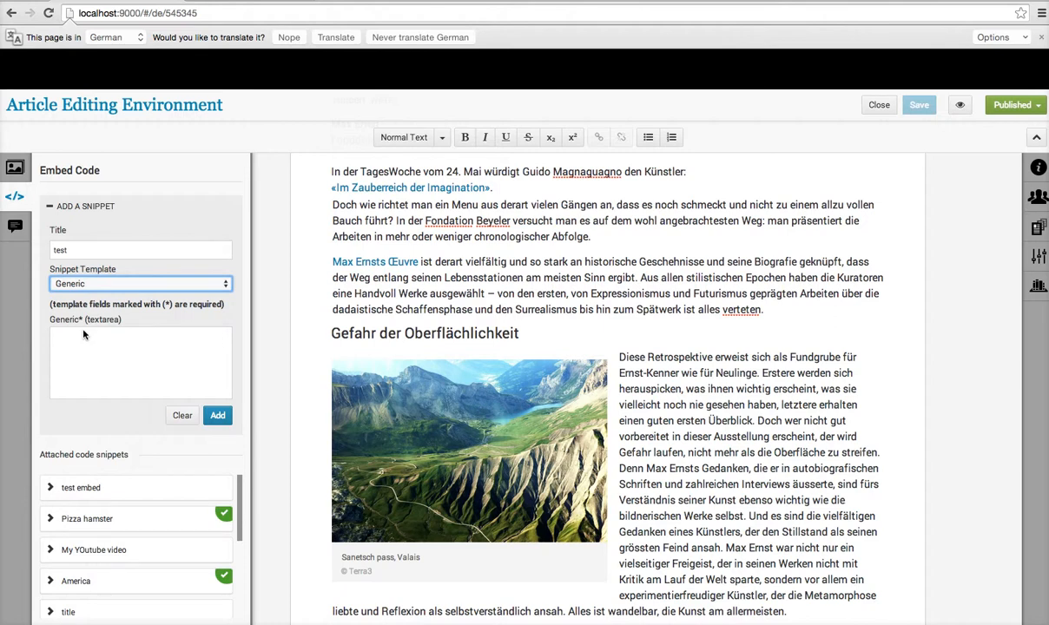
click(103, 284)
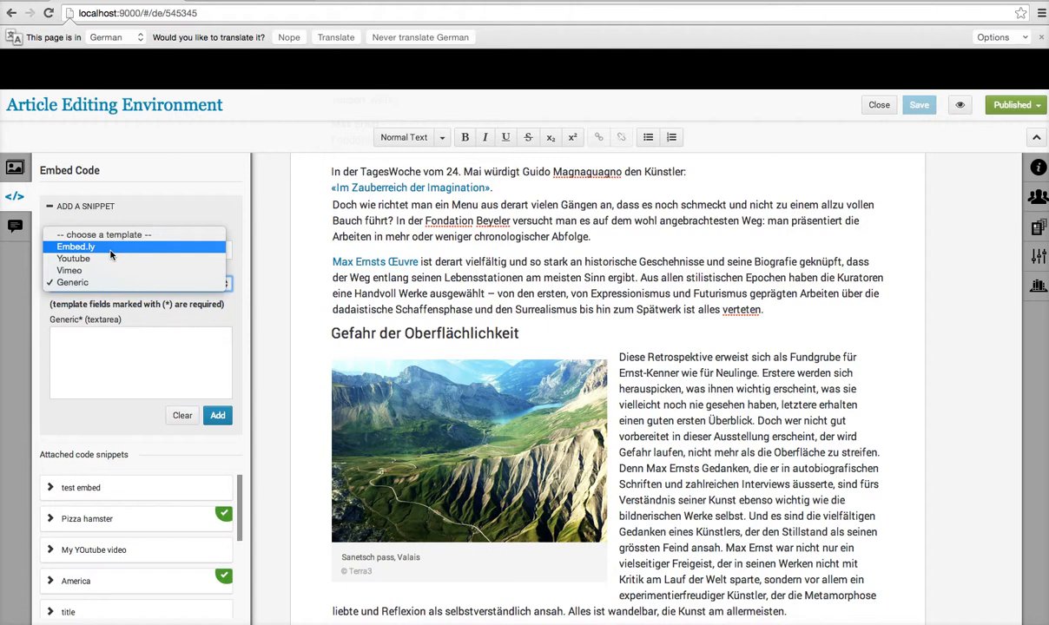
click(110, 247)
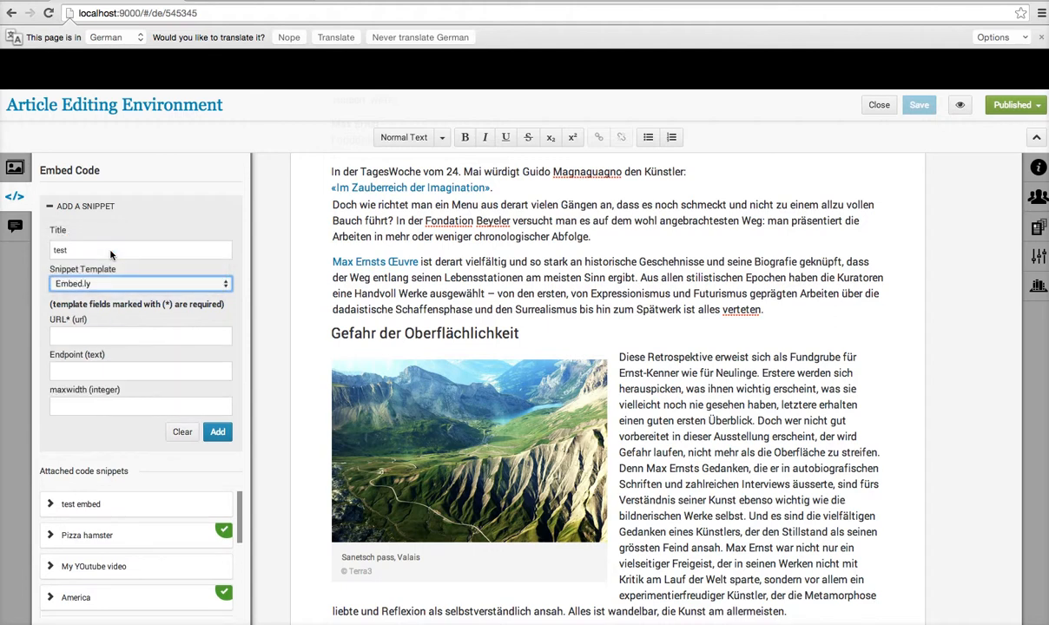
click(94, 338)
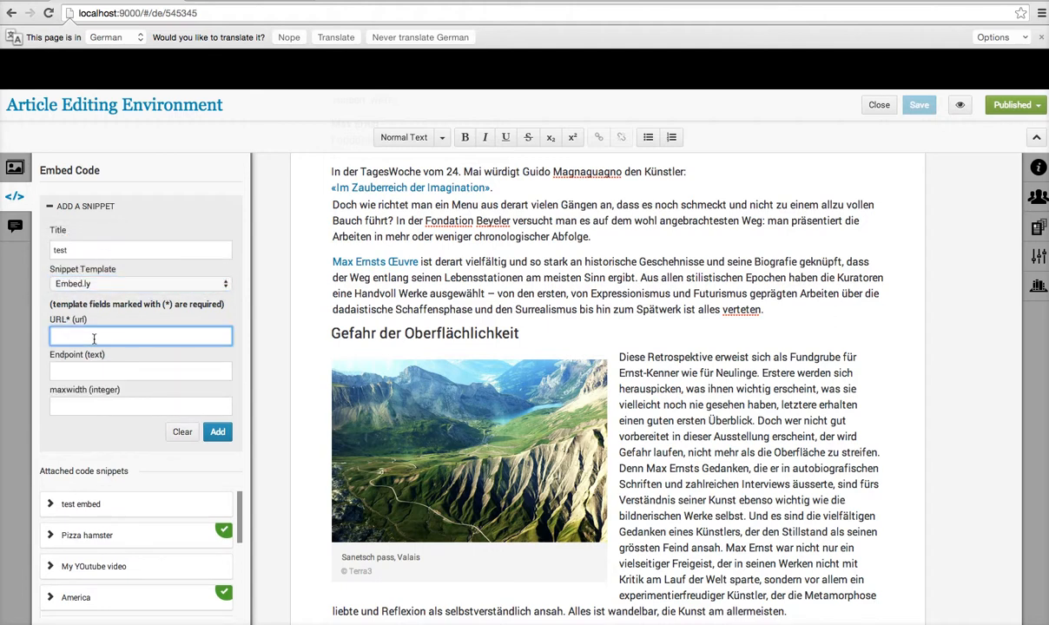
text(http://www.sourcefabric.org)
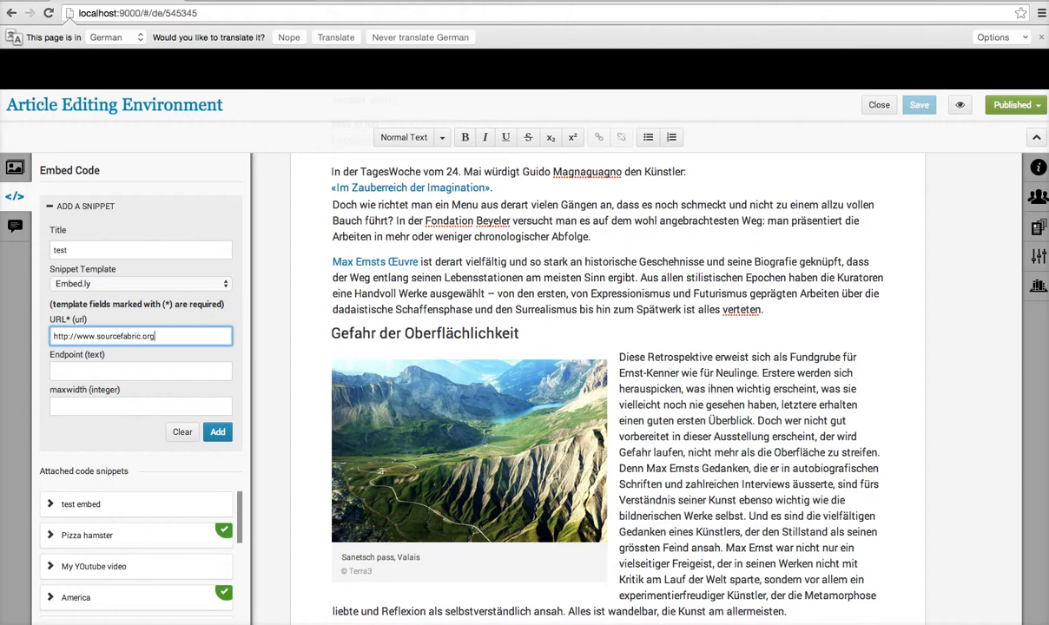
click(66, 407)
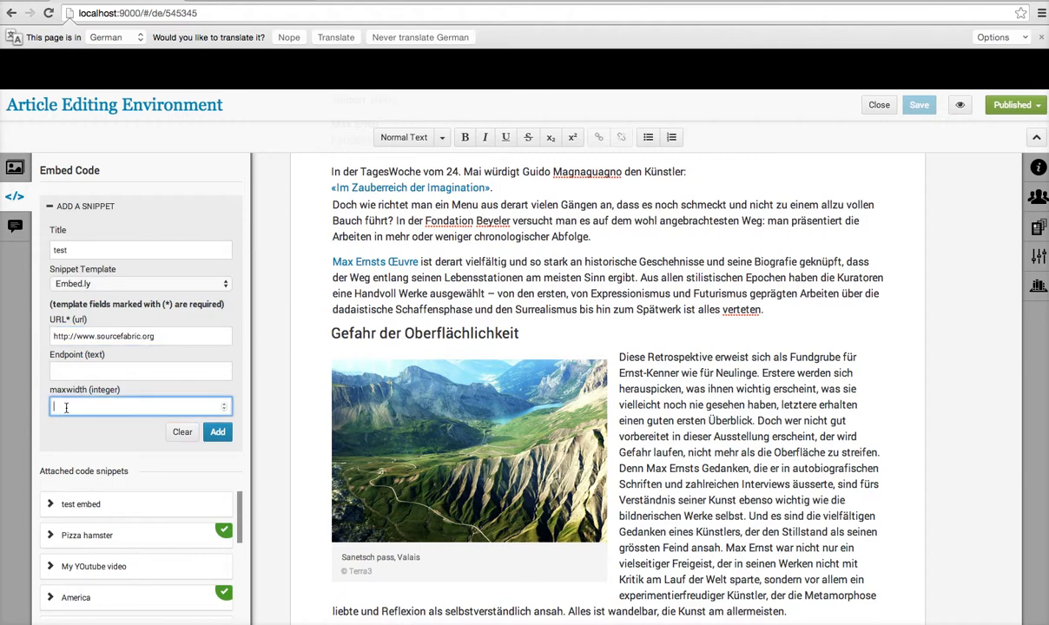
text(600)
click(218, 434)
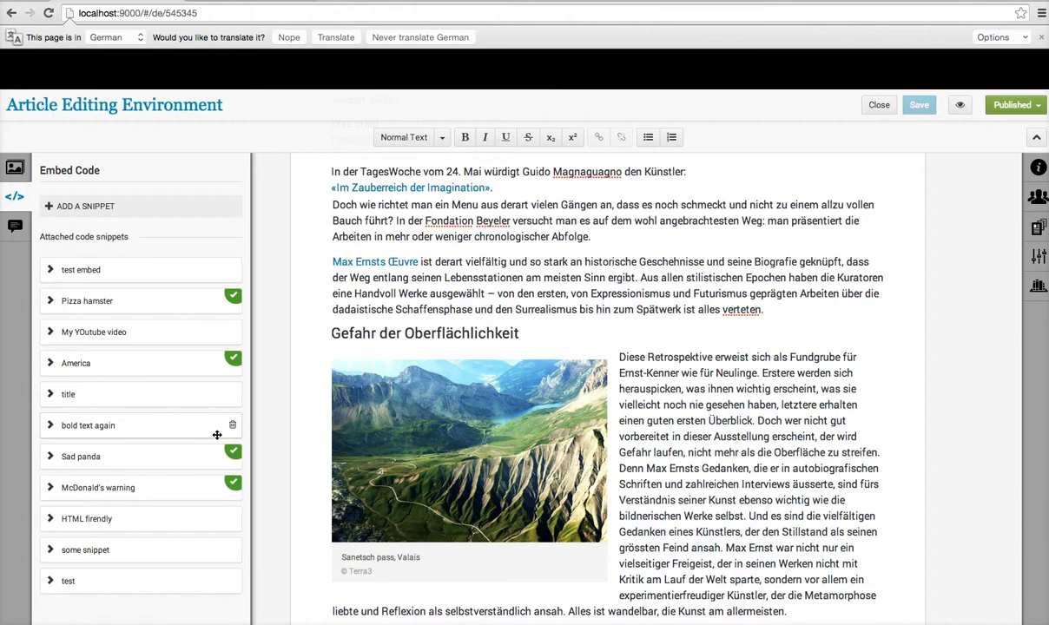
Check the code of the "test" snippet and place it in the article body, trying again around the "Max Ernsts Œuvre" paragraph.
click(50, 581)
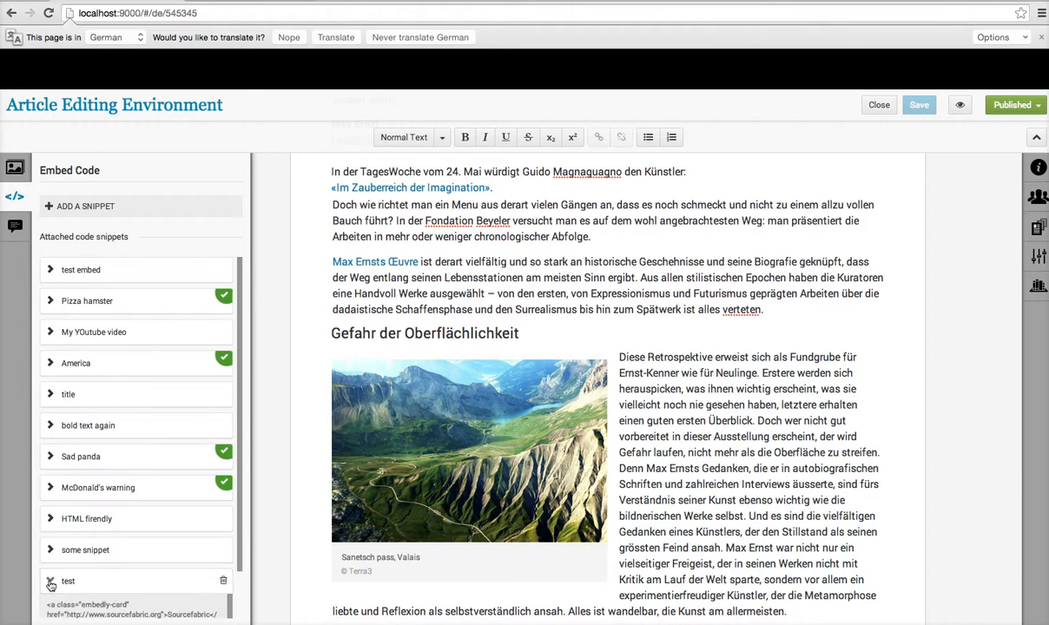
click(50, 585)
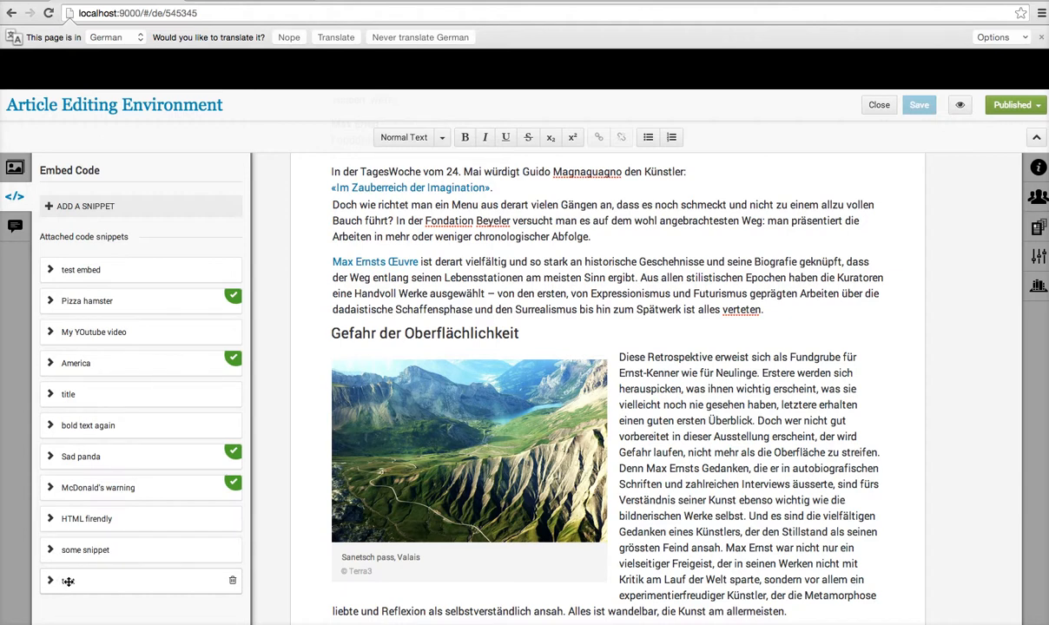
drag(68, 581, 362, 304)
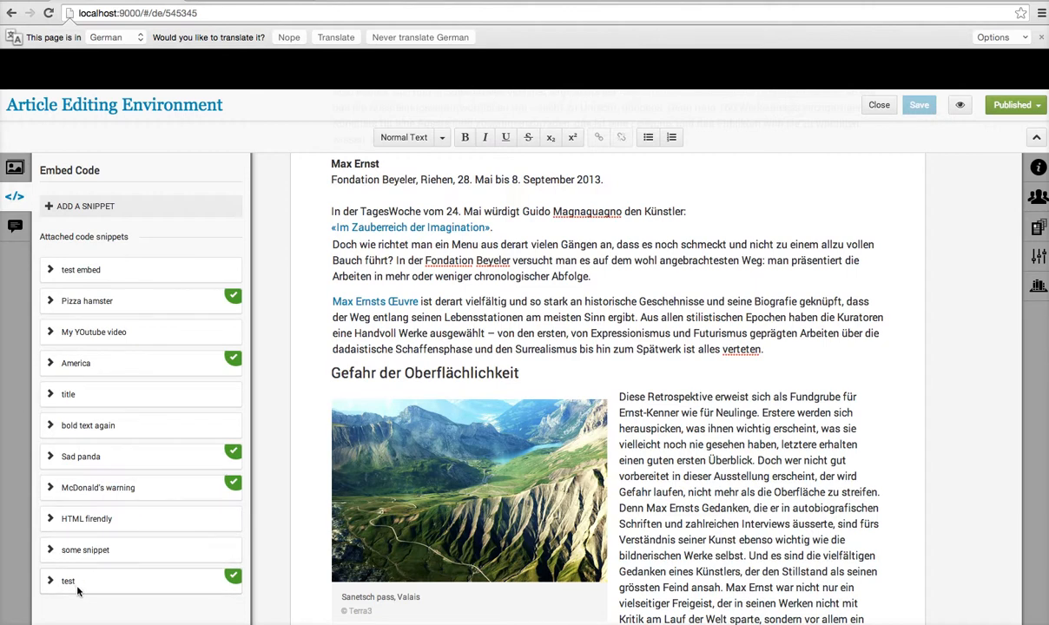
drag(91, 574, 370, 320)
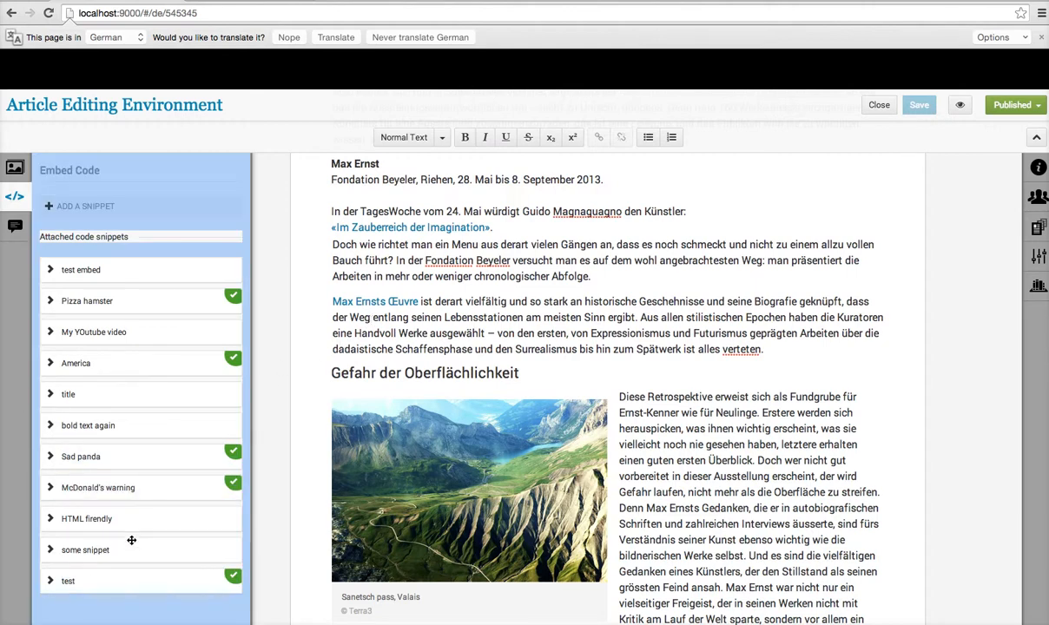
drag(79, 585, 356, 347)
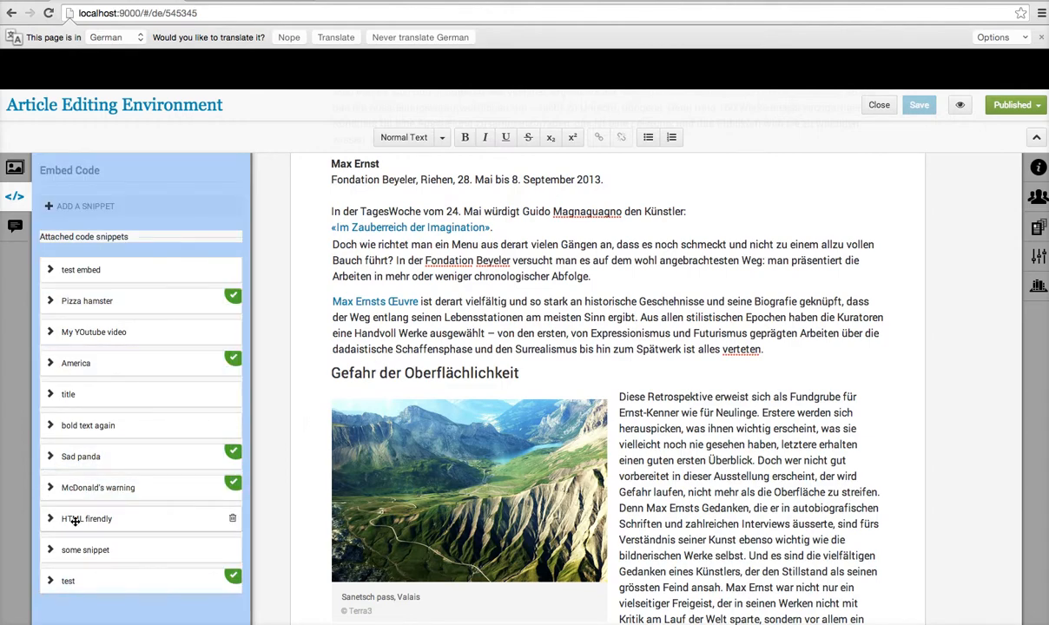
Place the "HTML firendly" snippet above the "Max Ernsts Œuvre" paragraph and check its embedded preview.
drag(76, 520, 381, 276)
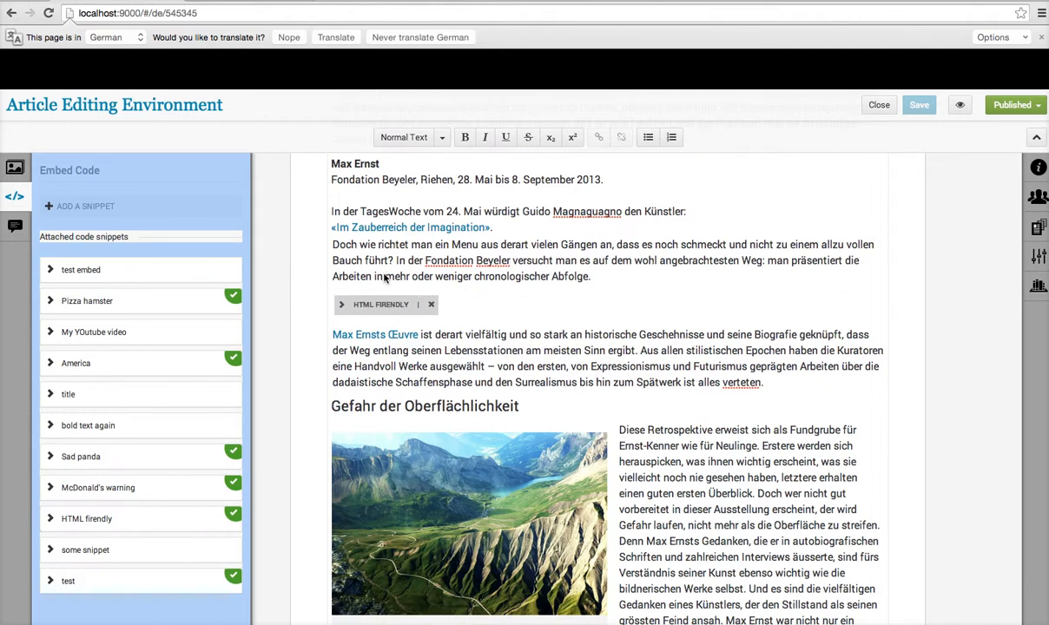
click(343, 307)
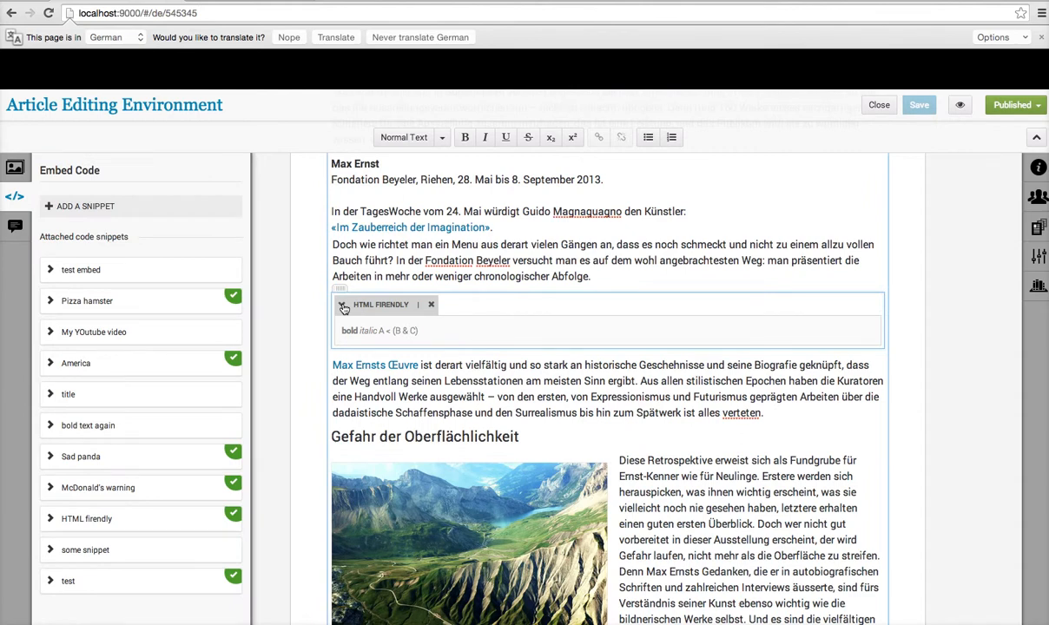
click(343, 307)
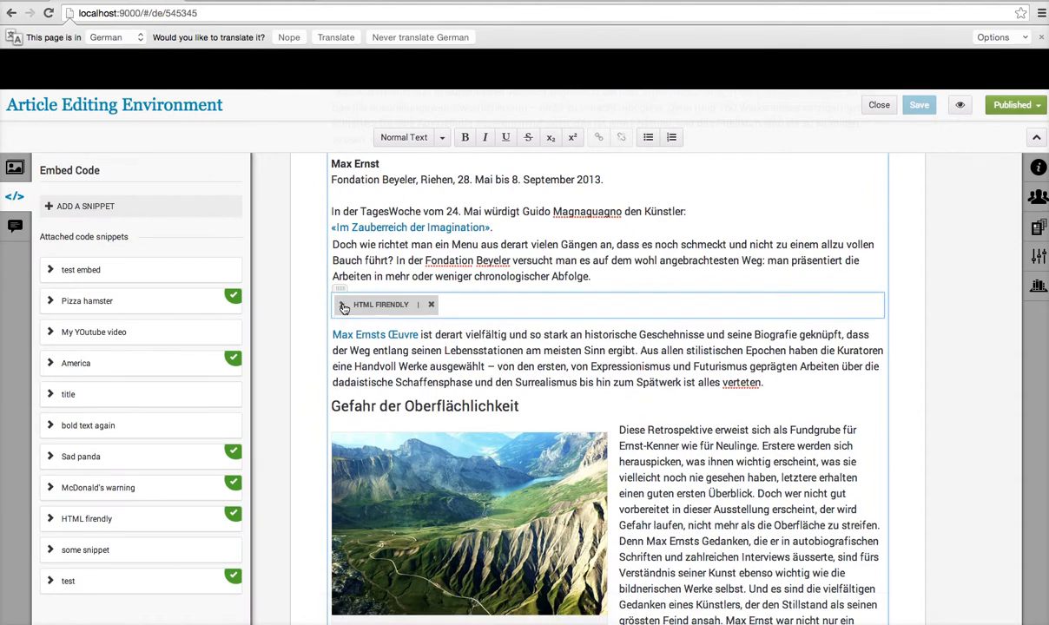
click(343, 306)
click(343, 307)
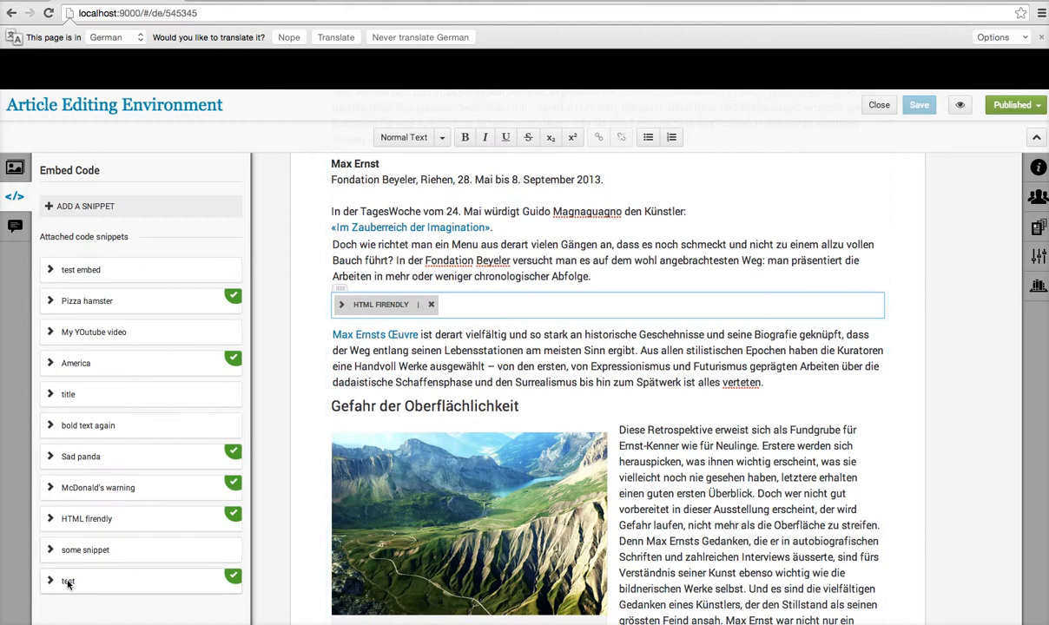
Insert the "test" snippet directly above the "HTML firendly" snippet in the article body and expand its preview.
mouse_move(68, 583)
mouse_down()
mouse_move(131, 521)
mouse_move(46, 586)
mouse_move(127, 498)
mouse_move(203, 437)
mouse_move(293, 365)
mouse_move(365, 344)
mouse_move(374, 284)
mouse_move(352, 263)
mouse_up()
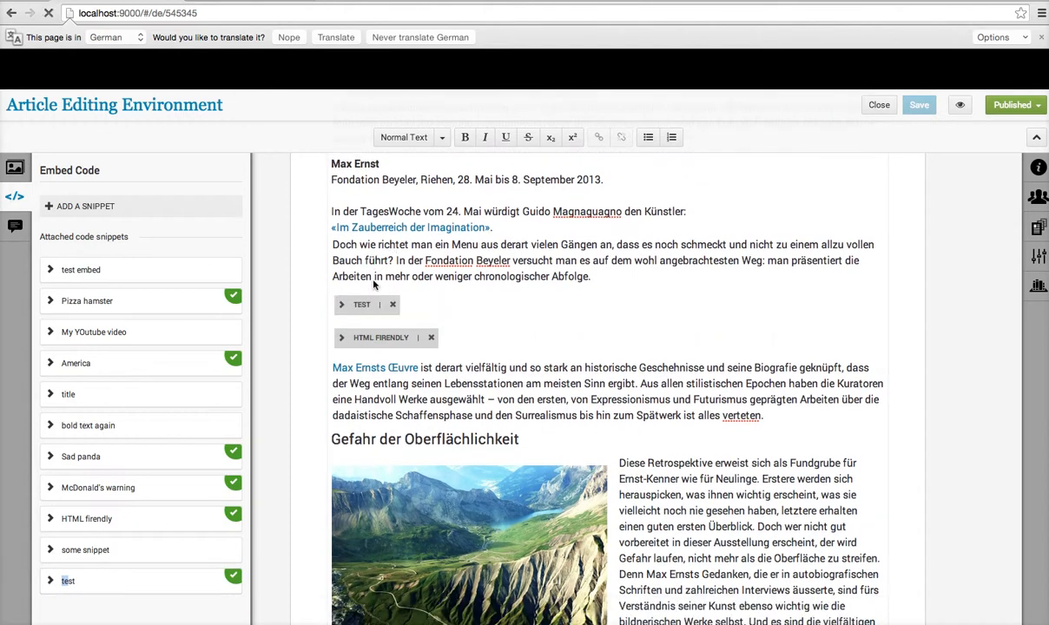
click(342, 312)
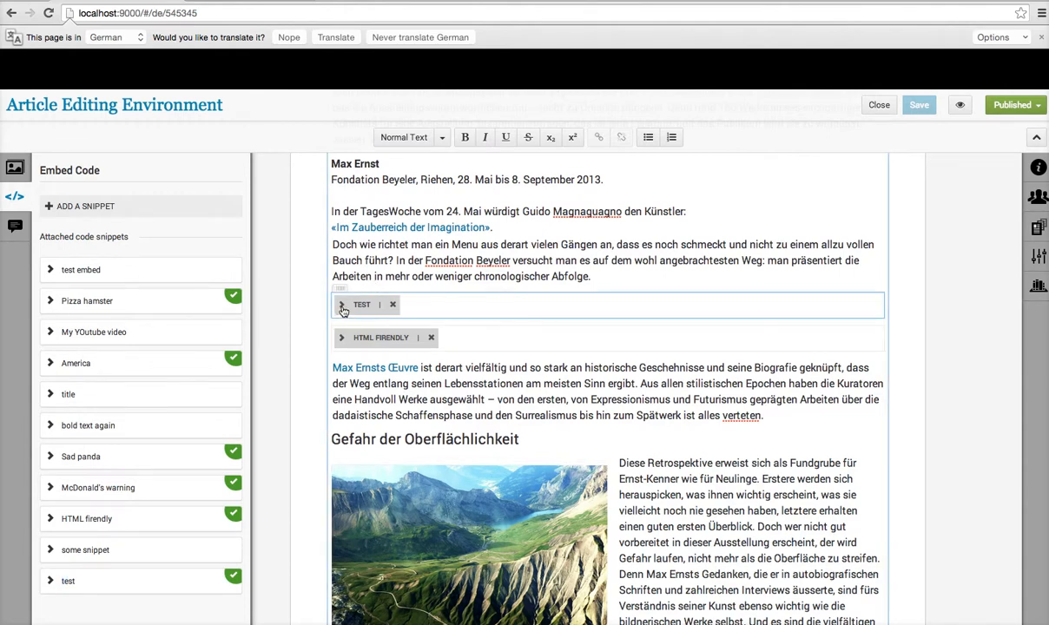
click(342, 308)
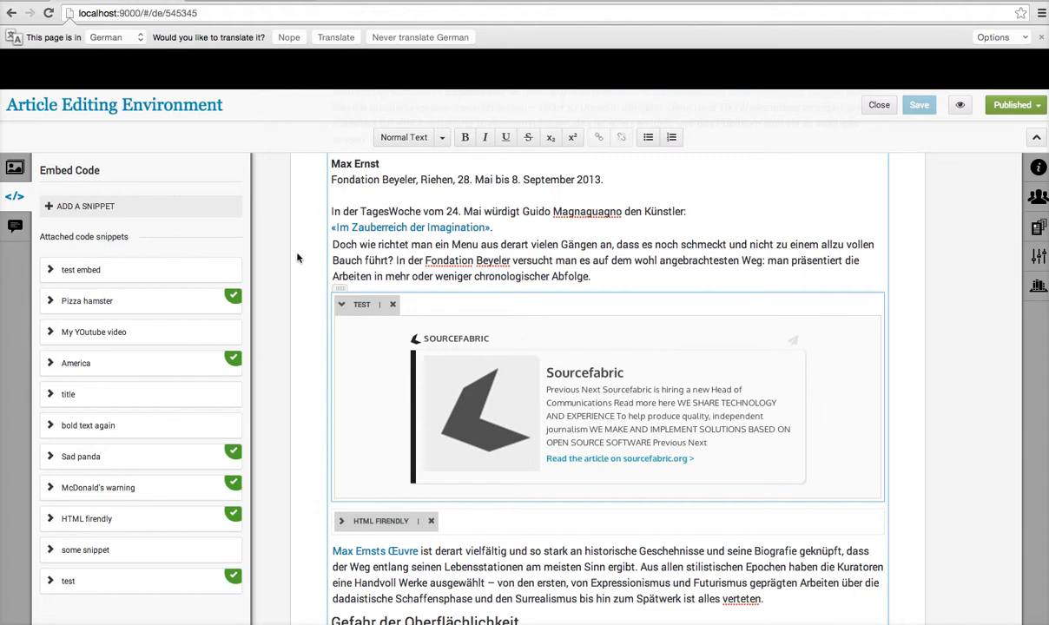
Look over the article's comments and its general article information.
click(12, 231)
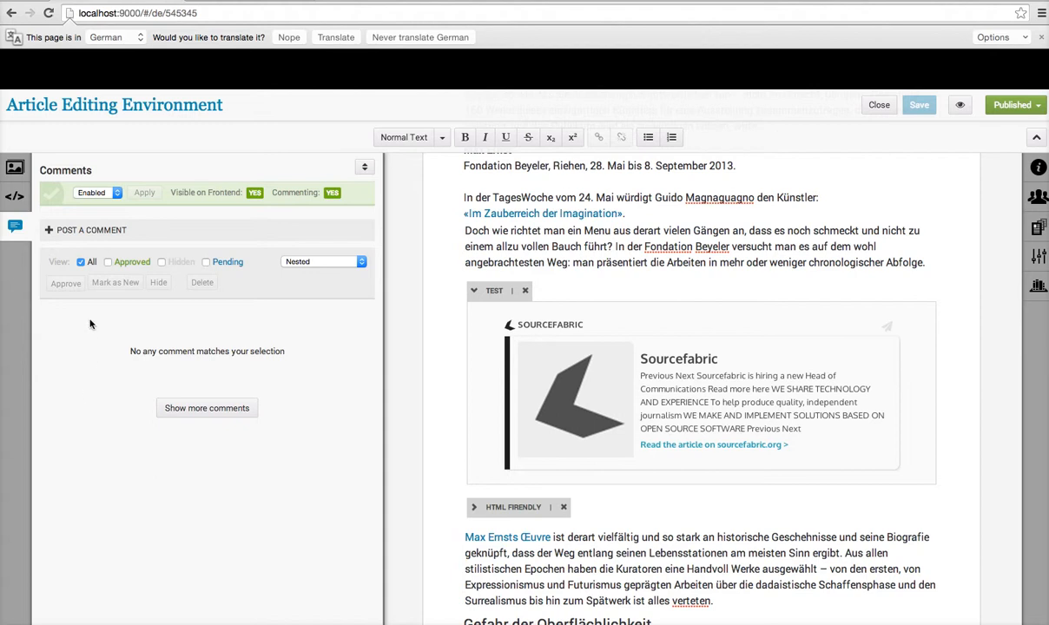
click(14, 226)
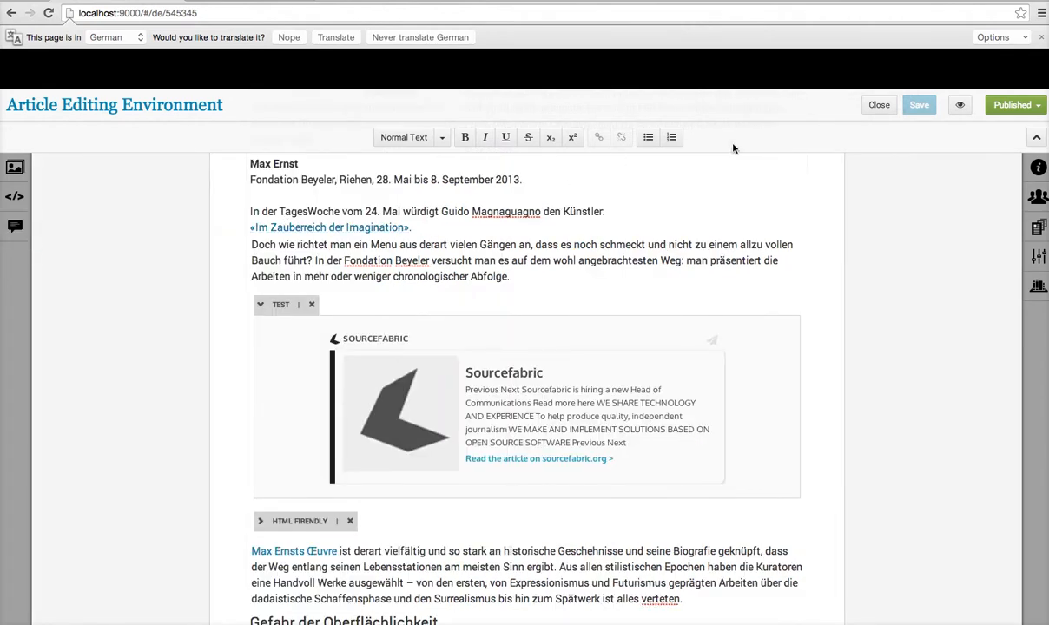
click(1038, 169)
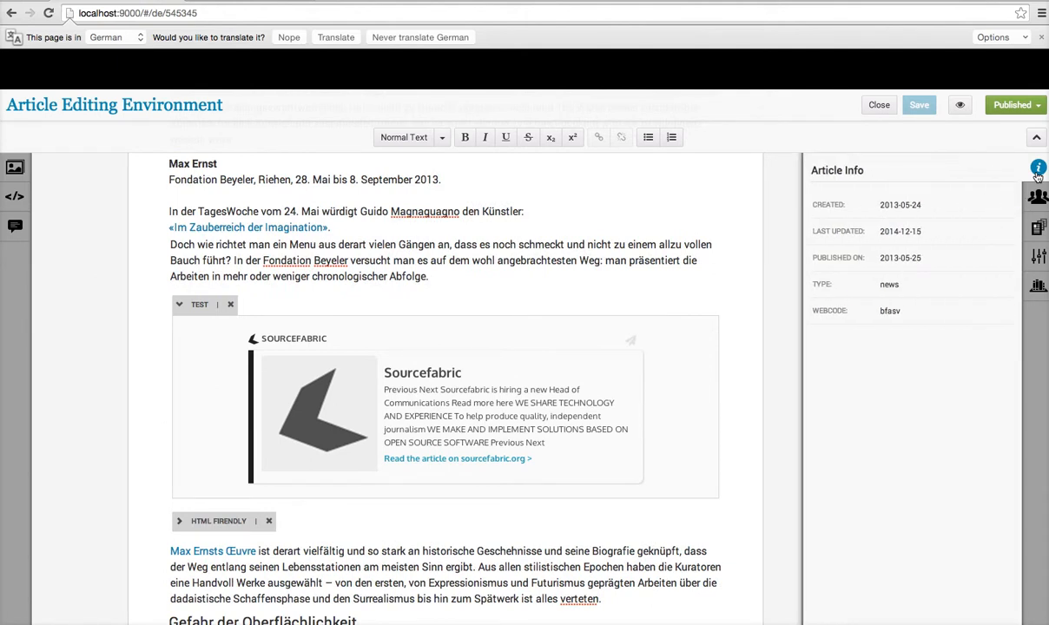
Try to attach another author to the article with the role Grafik.
click(1038, 197)
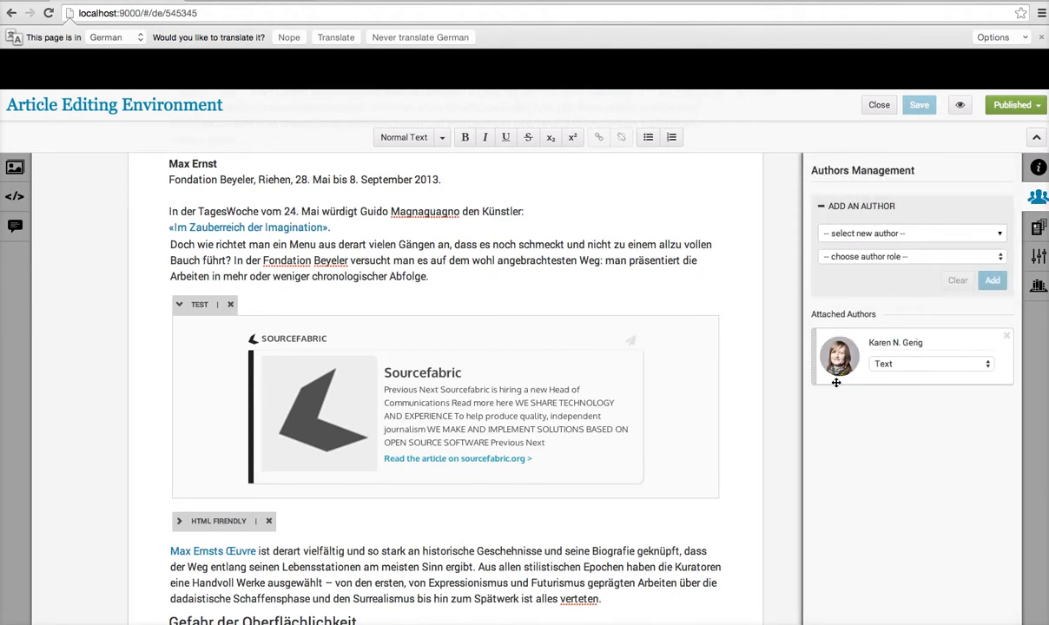
click(918, 235)
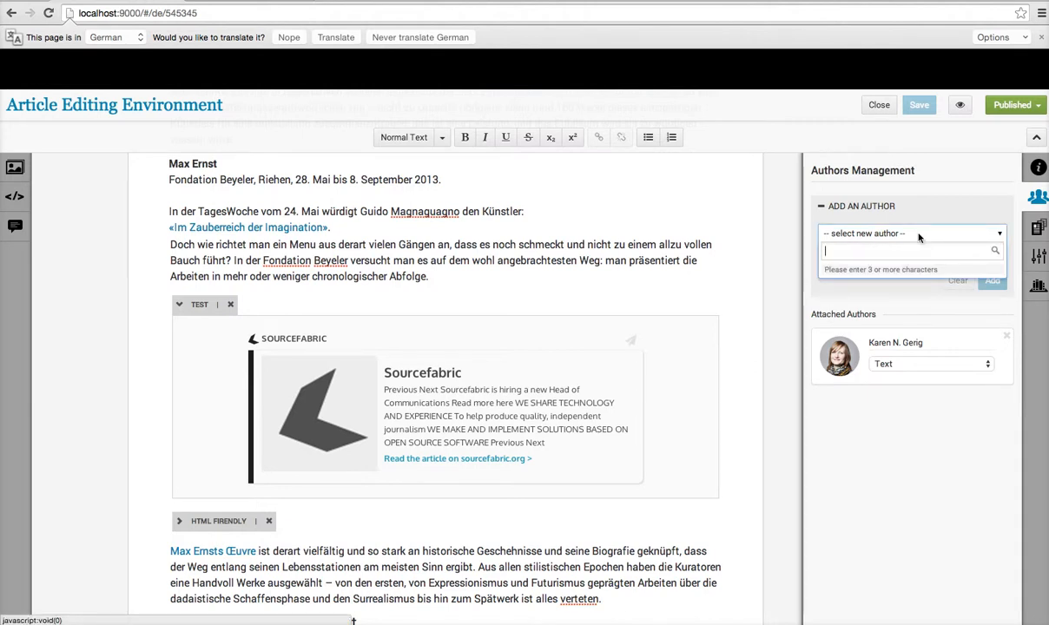
text(gideo)
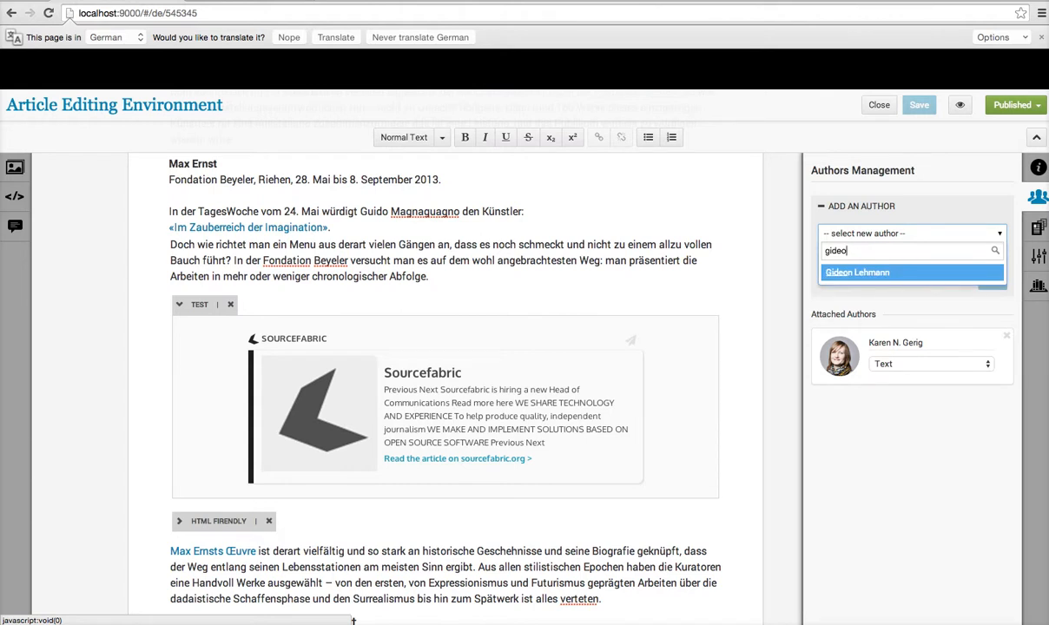
key(Return)
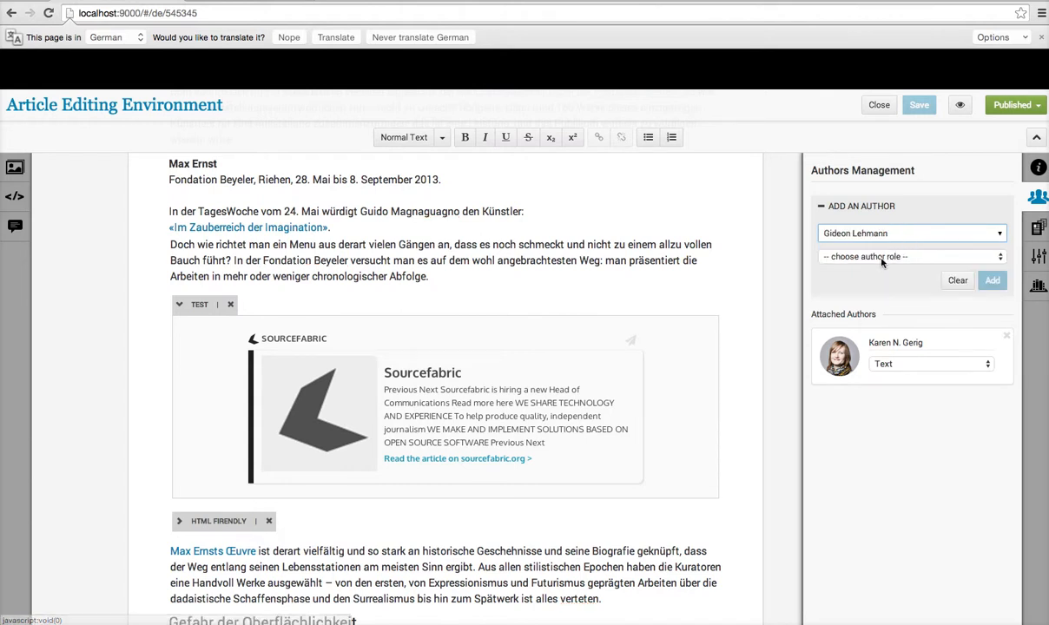
click(831, 254)
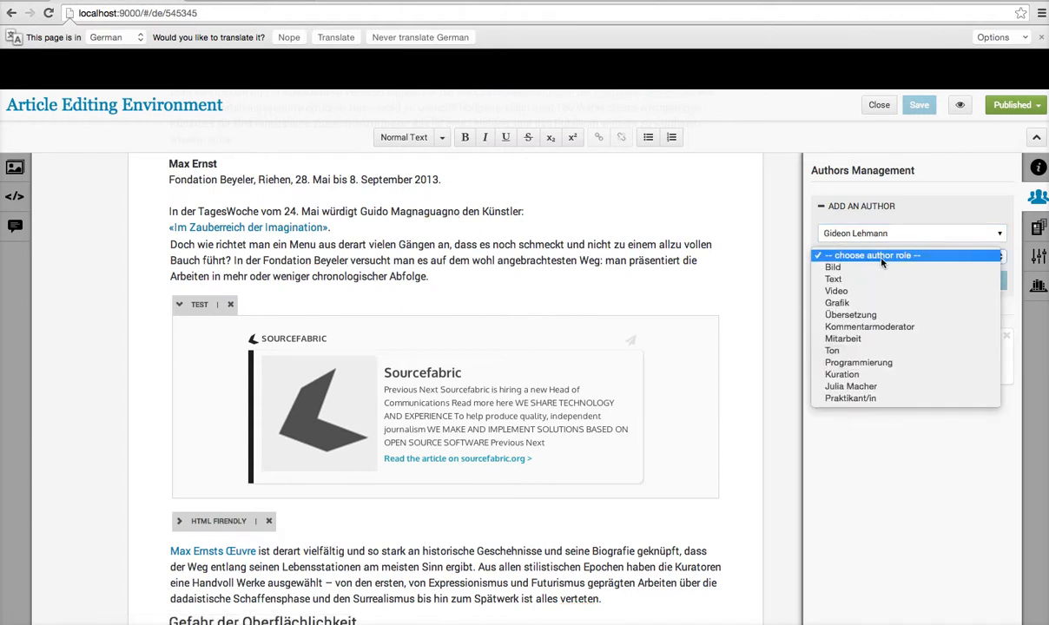
click(838, 303)
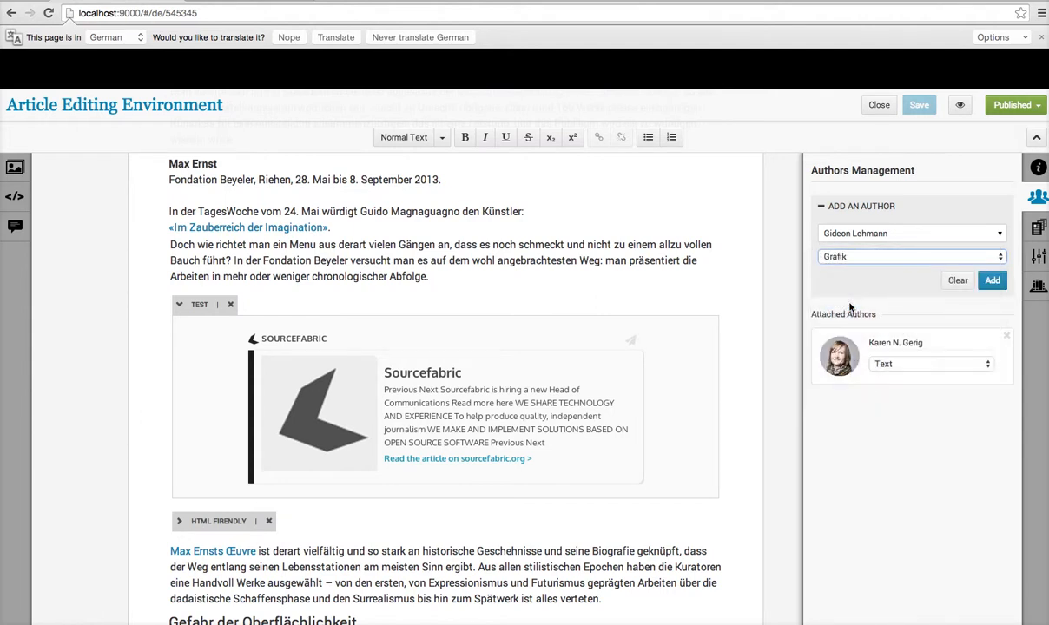
click(996, 284)
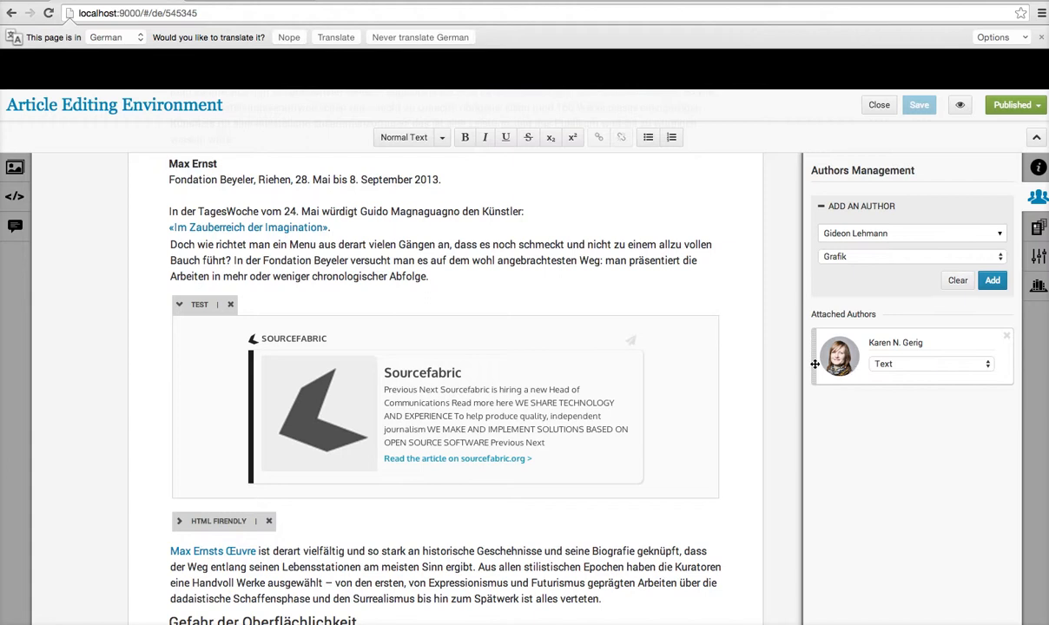
mouse_move(814, 364)
mouse_down()
mouse_move(820, 414)
mouse_move(809, 366)
mouse_move(816, 370)
mouse_up()
Filter the related articles by "test" and pin "Bauunternehmer Plewneliew gewinnt Wahlen in Bulgarien" to the article.
click(1036, 230)
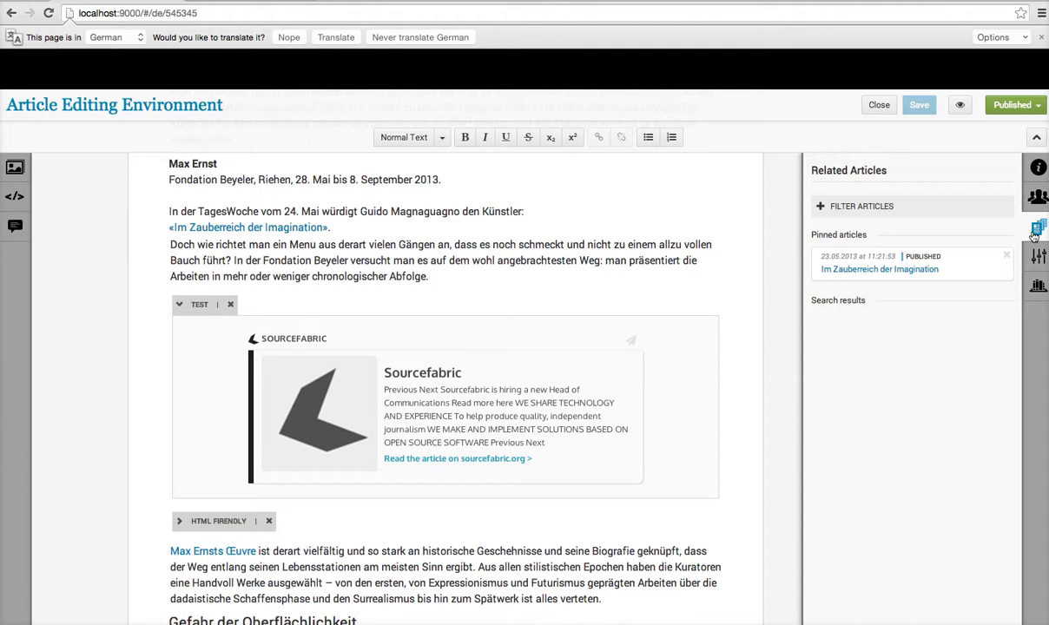
click(818, 208)
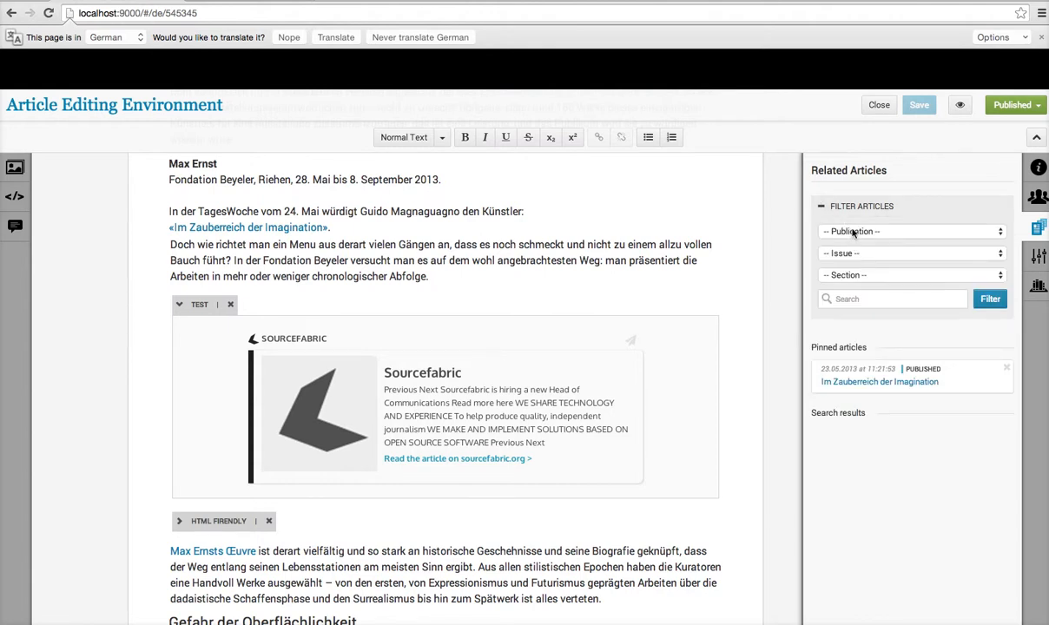
click(864, 301)
text(test)
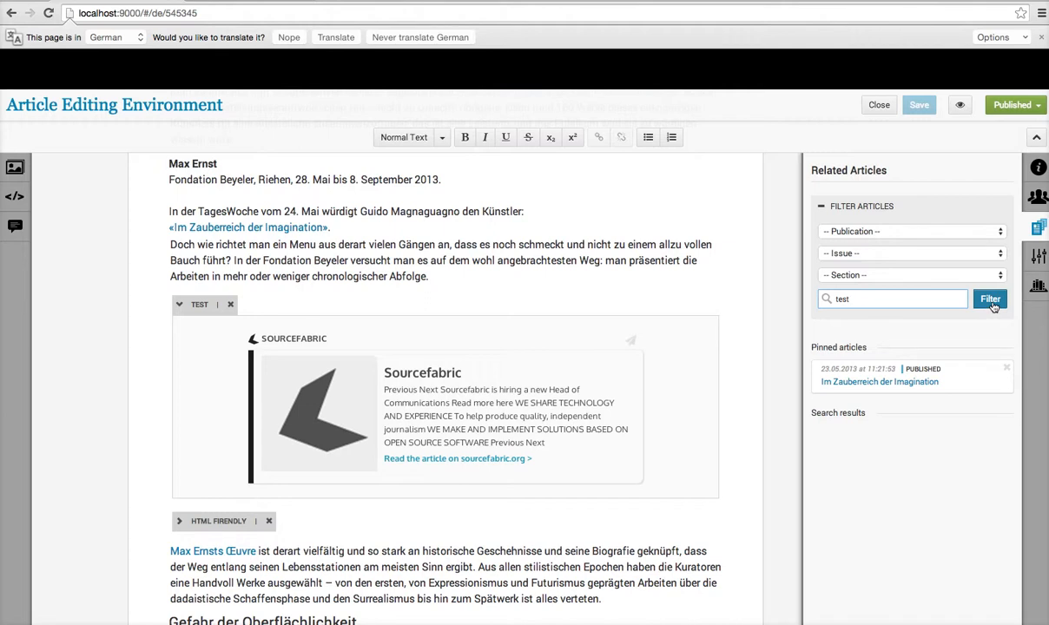
click(991, 301)
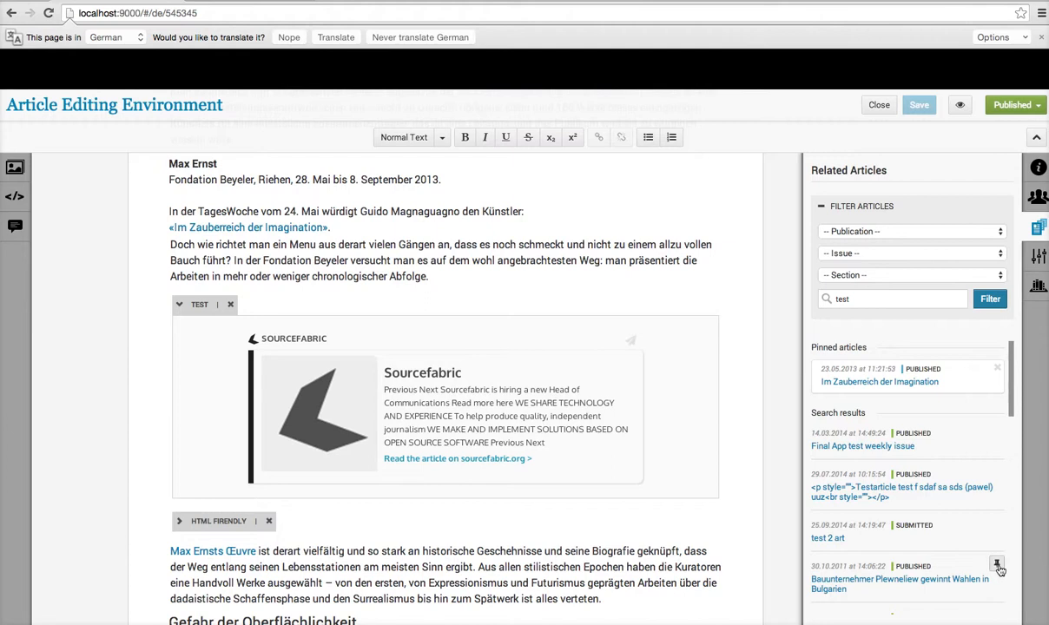
click(997, 565)
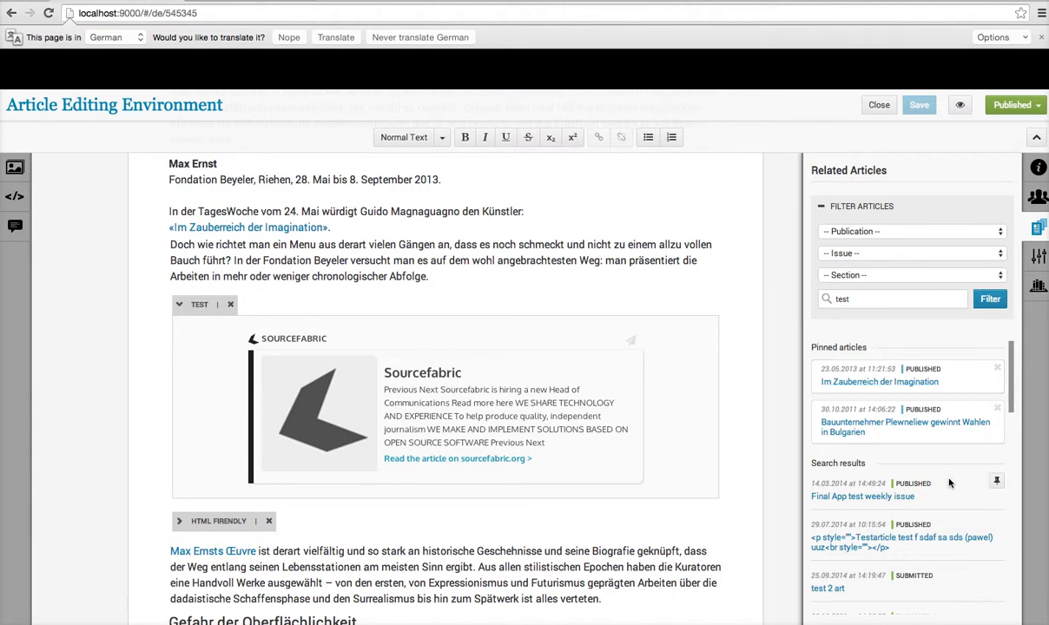
Preview the pinned article "Im Zauberreich der Imagination" and unassign it from the related articles.
click(899, 382)
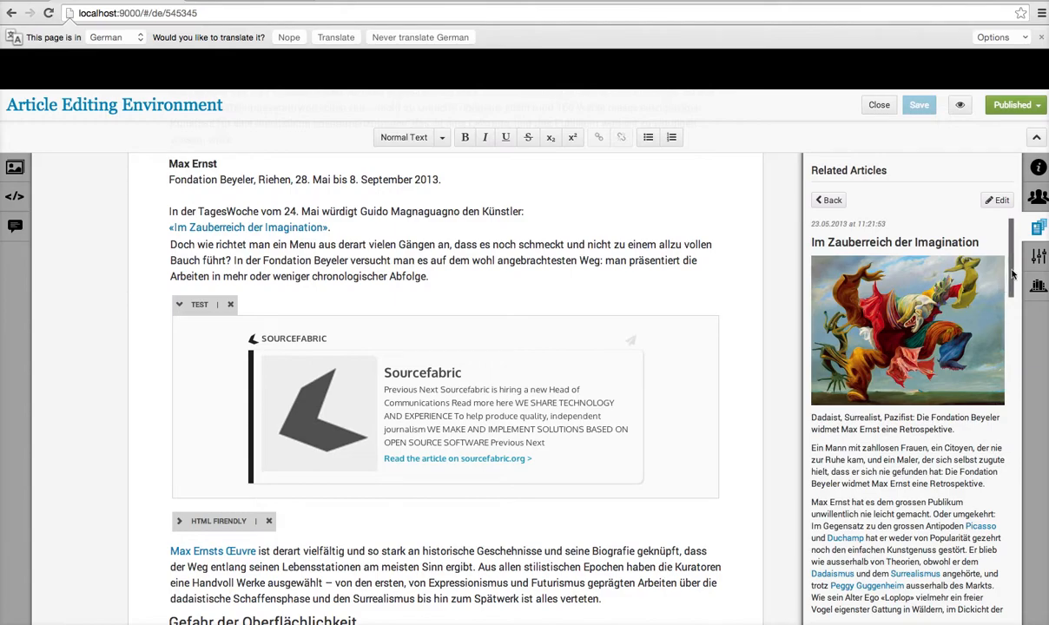
drag(1012, 274, 931, 230)
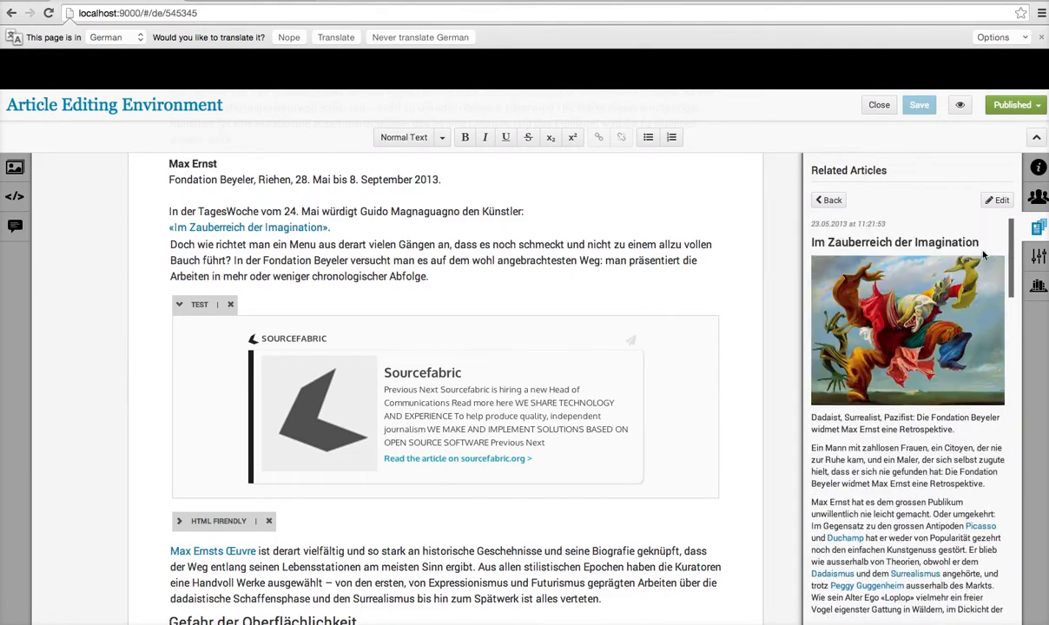
click(831, 201)
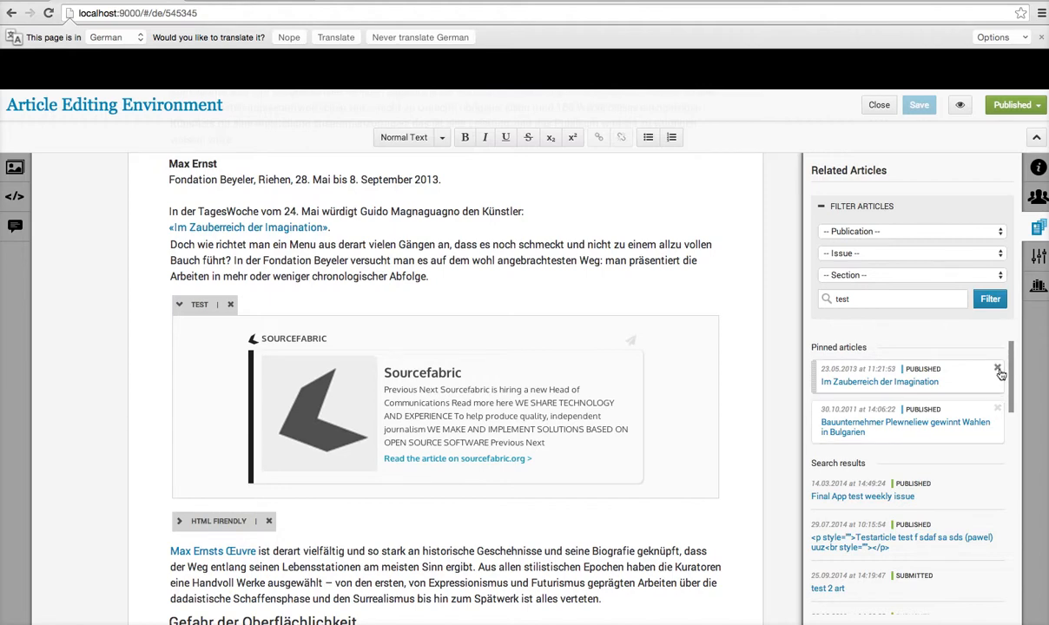
click(997, 369)
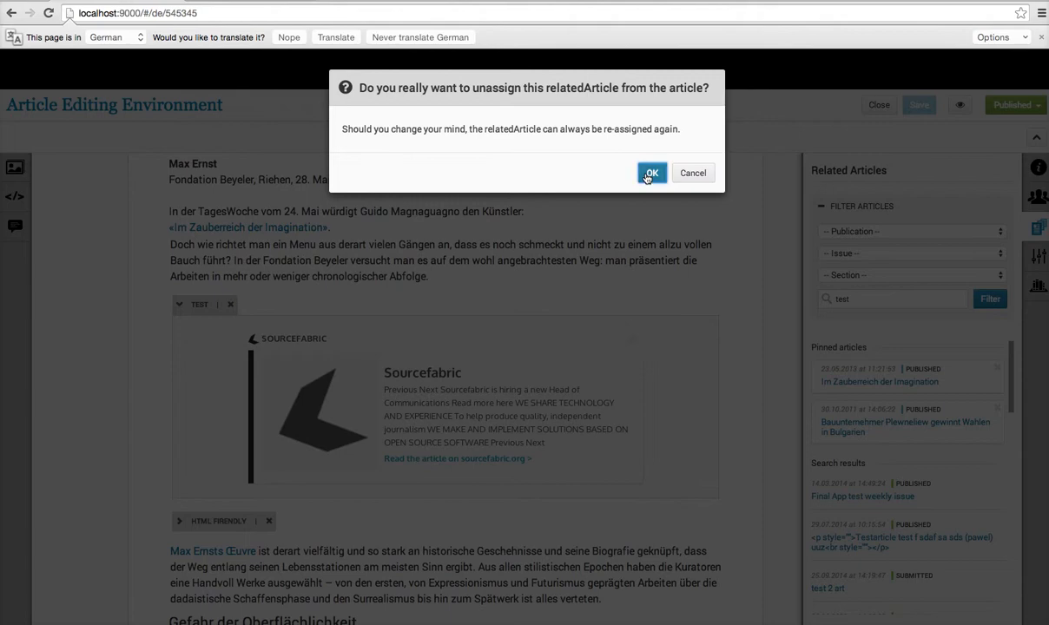
click(651, 174)
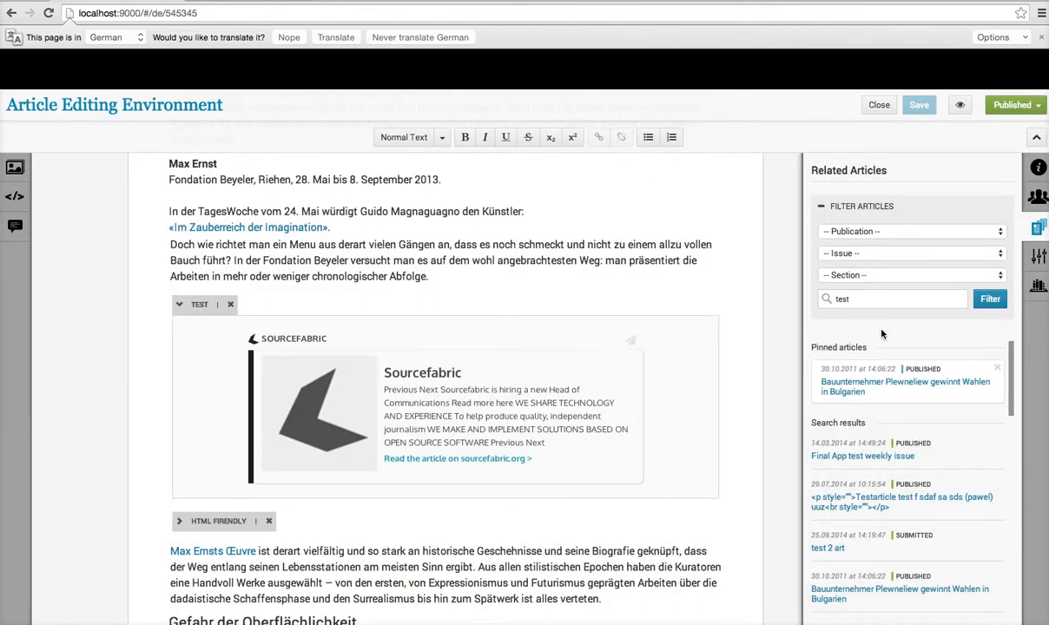
Preview the remaining pinned article, return to the related articles list and collapse its filter options.
click(902, 387)
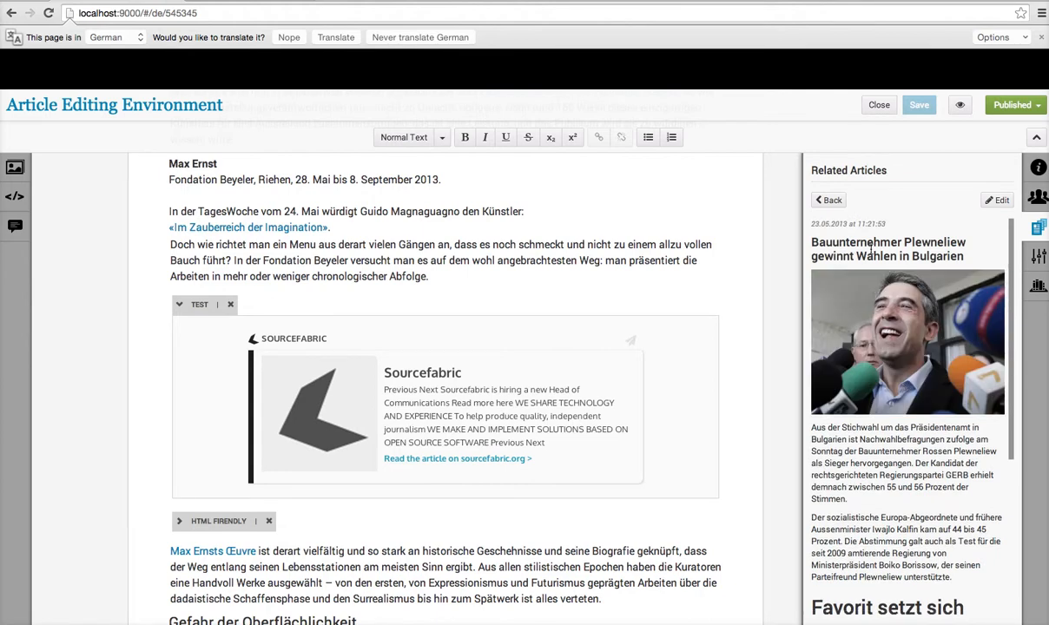
click(829, 200)
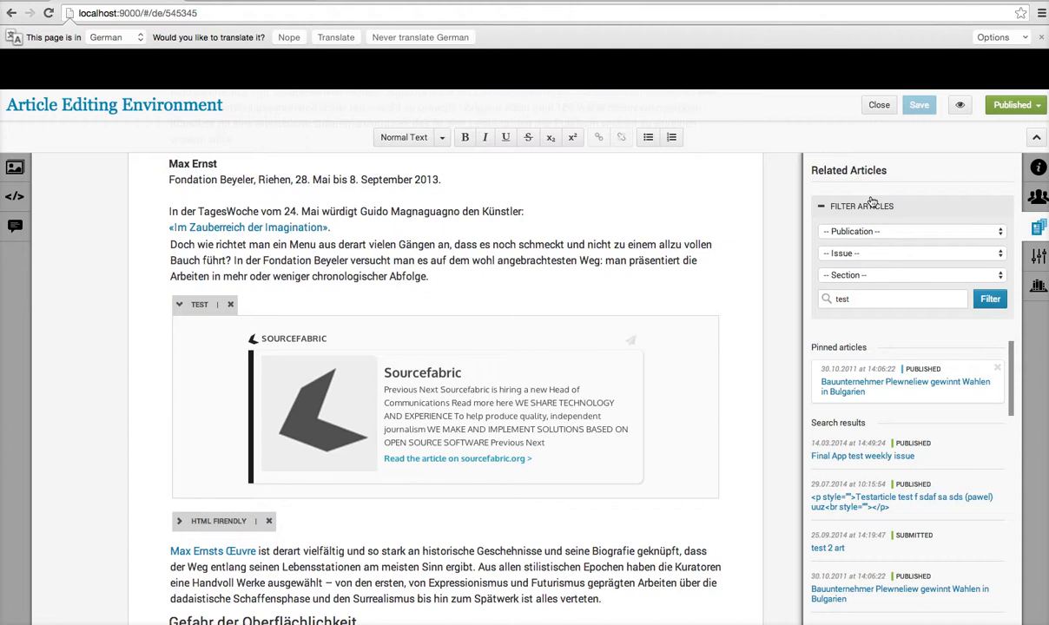
click(820, 207)
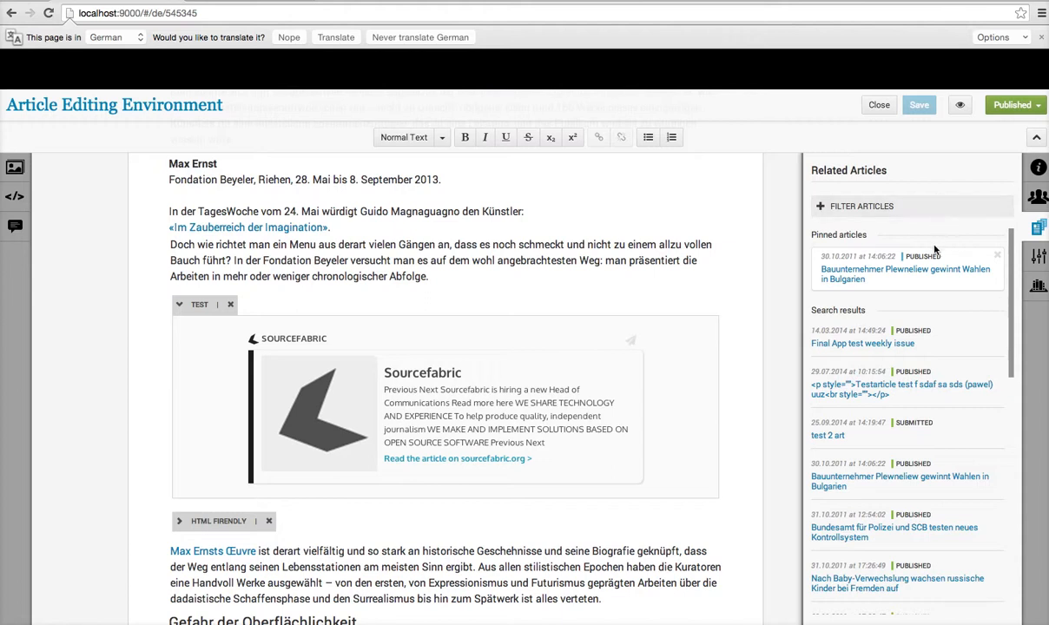
Enable the Nachrichtenagentur switch for the article, save the switches and close them.
click(1037, 260)
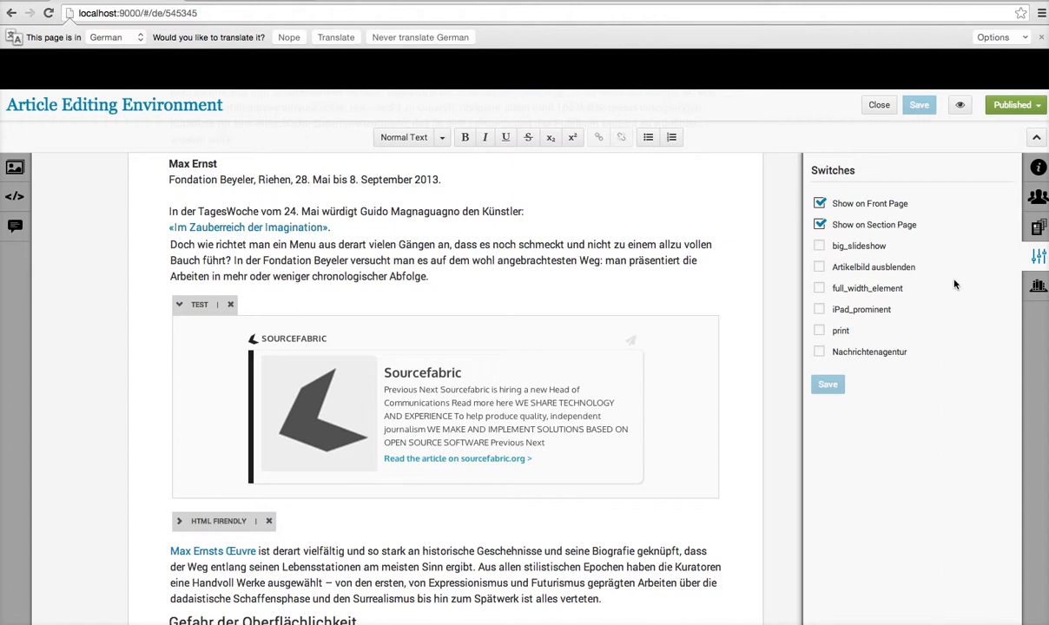
click(1038, 258)
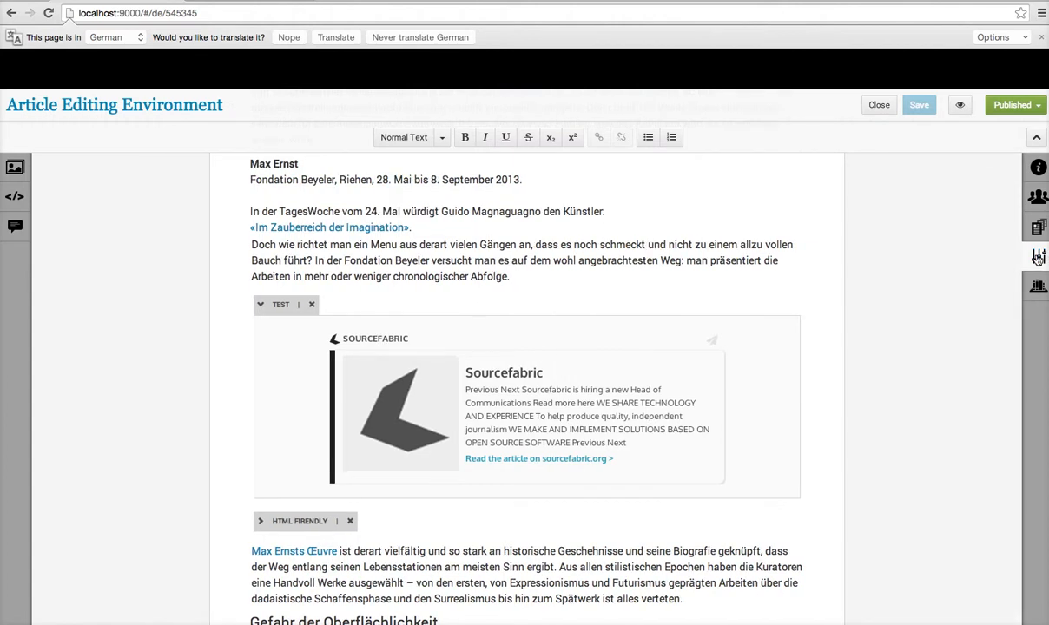
click(1039, 258)
click(1038, 258)
click(1038, 257)
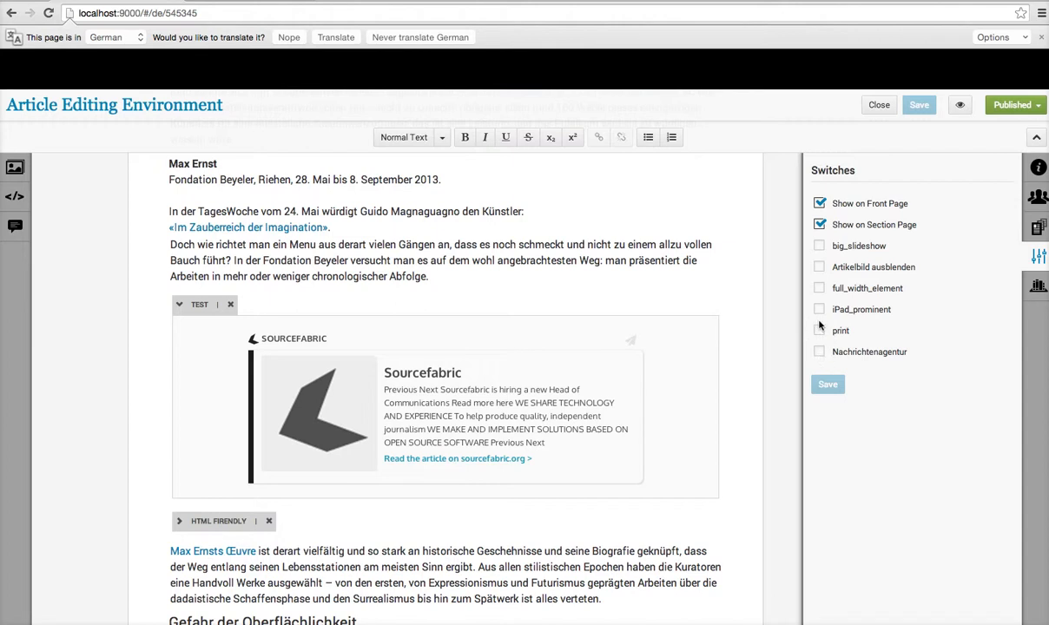
click(820, 352)
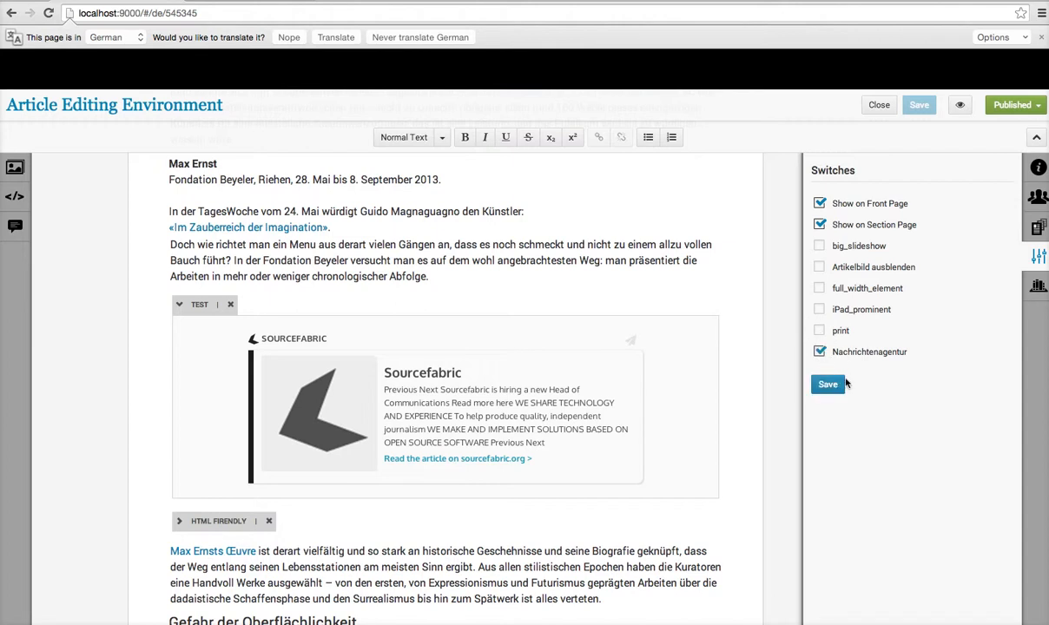
click(830, 390)
click(1037, 257)
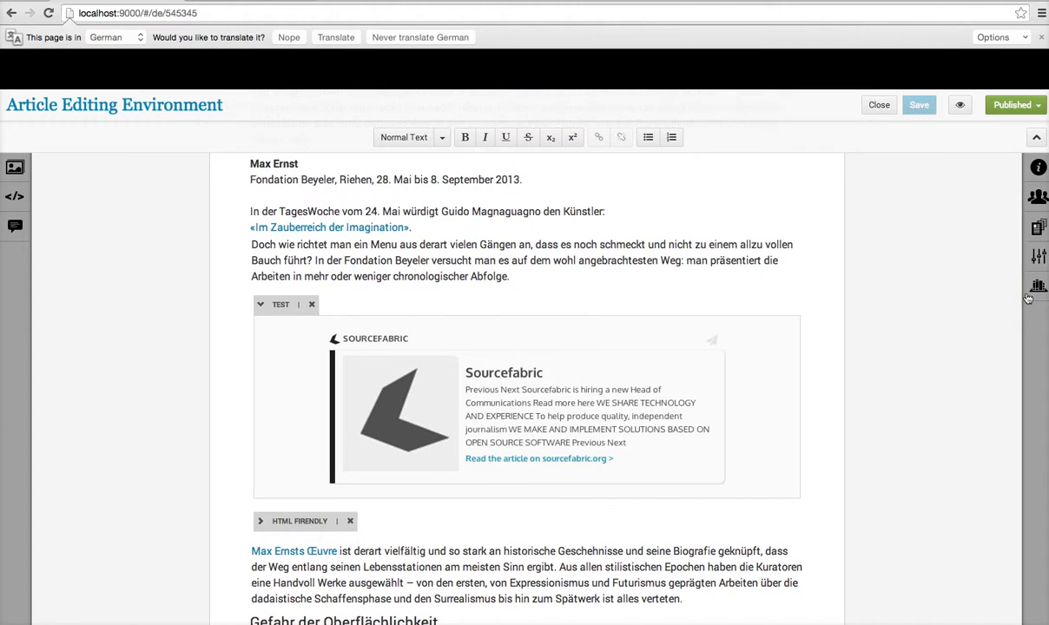
Open the article's topics and add a new topic titled "beautiful topic" under the parent topic "Sports: Sky Jumping ;)".
click(1037, 287)
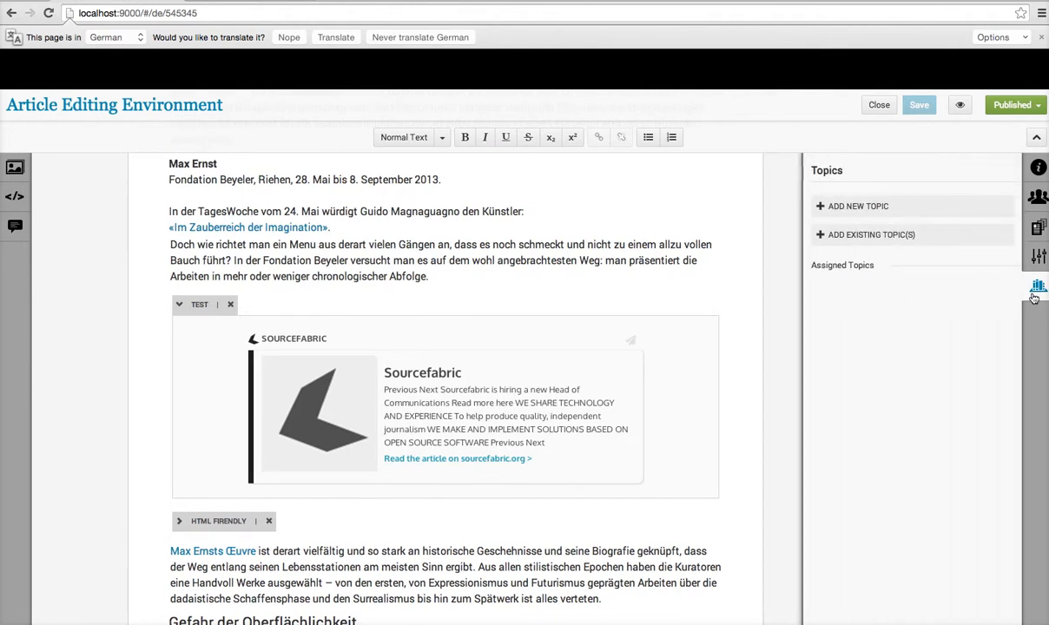
click(820, 209)
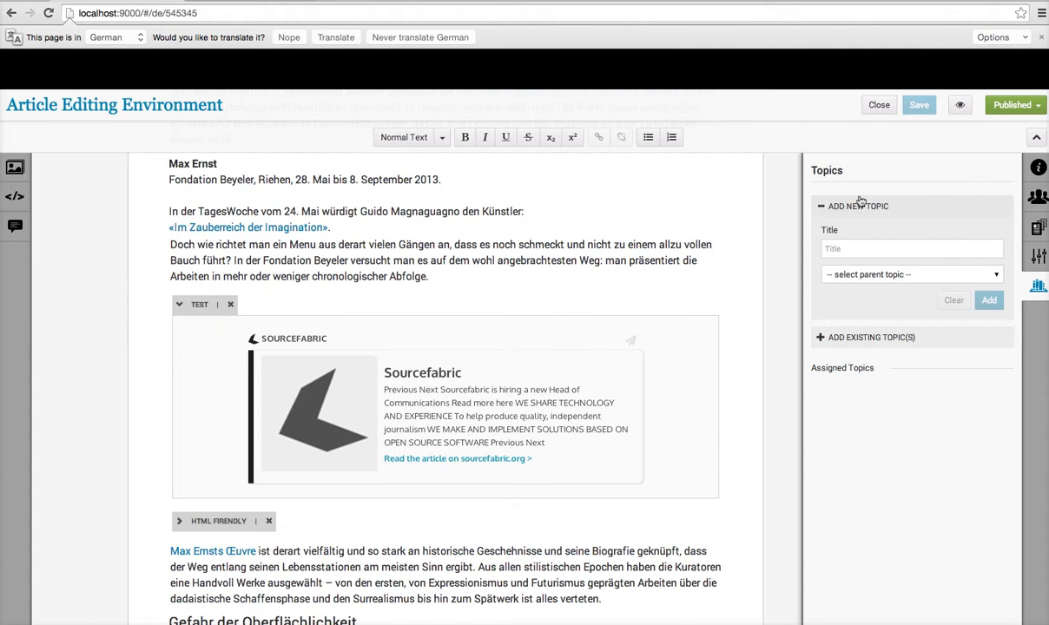
click(859, 248)
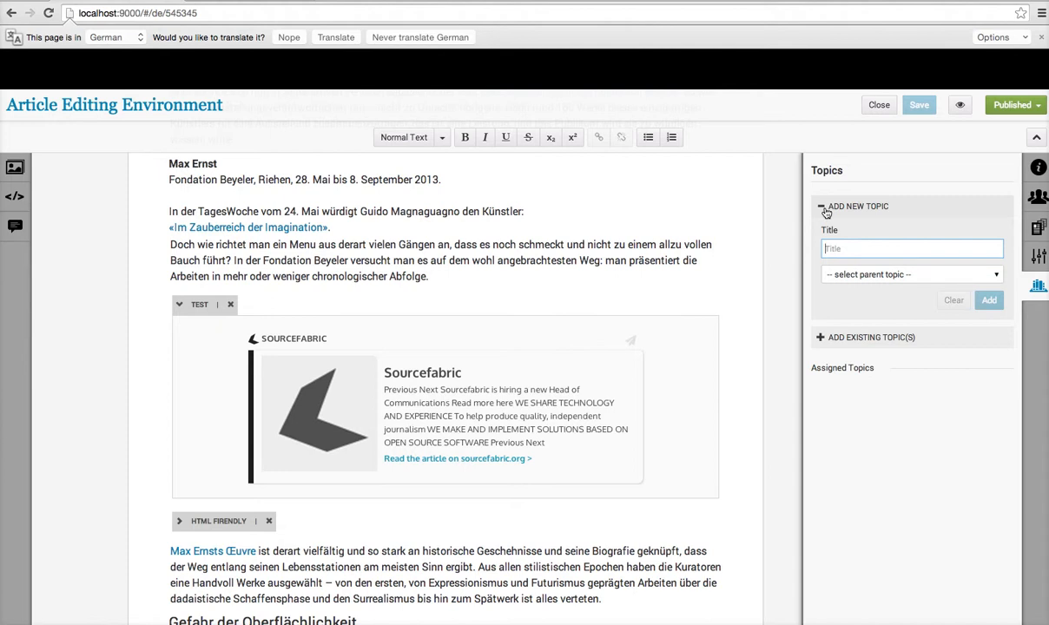
text(beauti)
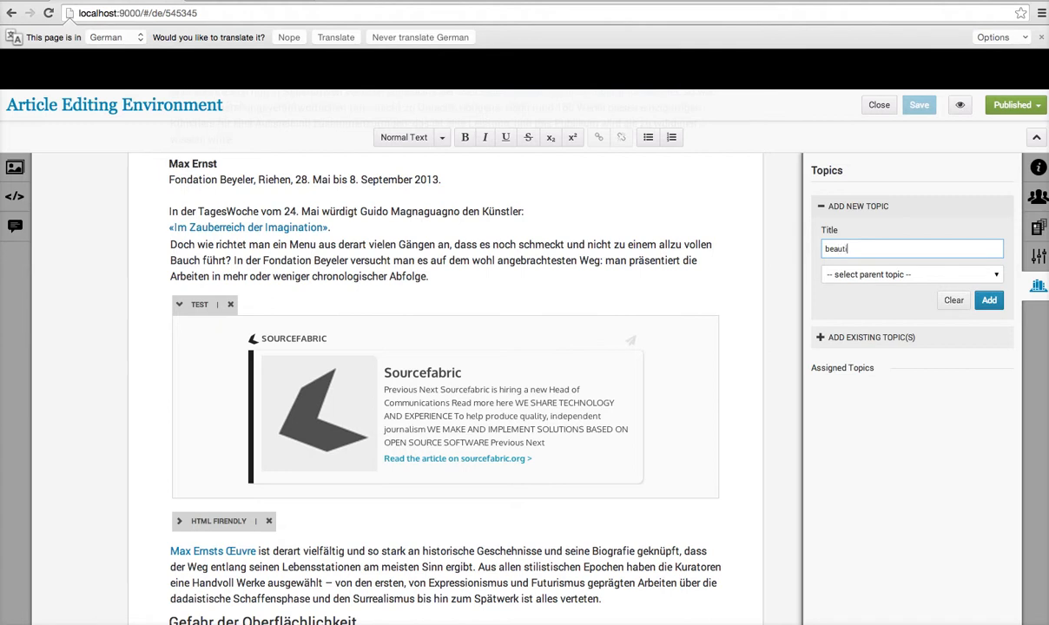
text(ful topic)
click(892, 276)
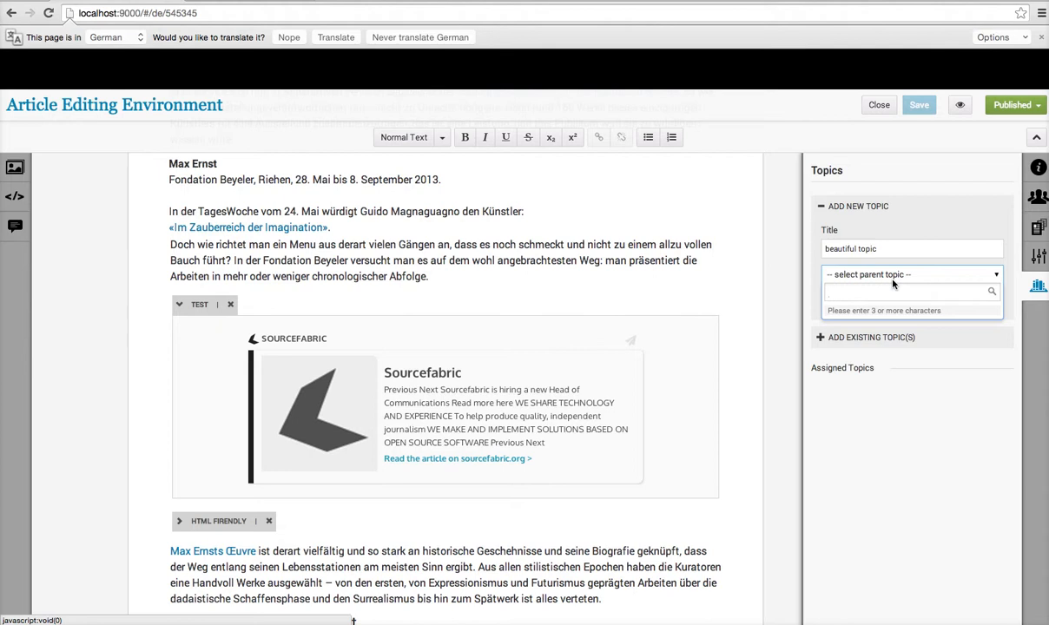
text(sport)
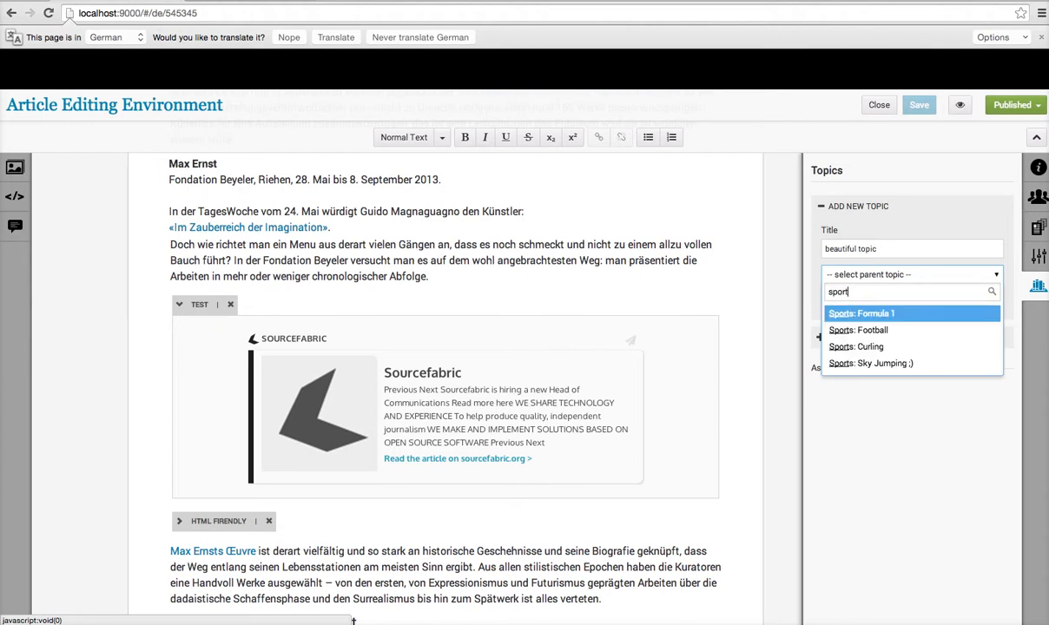
click(868, 364)
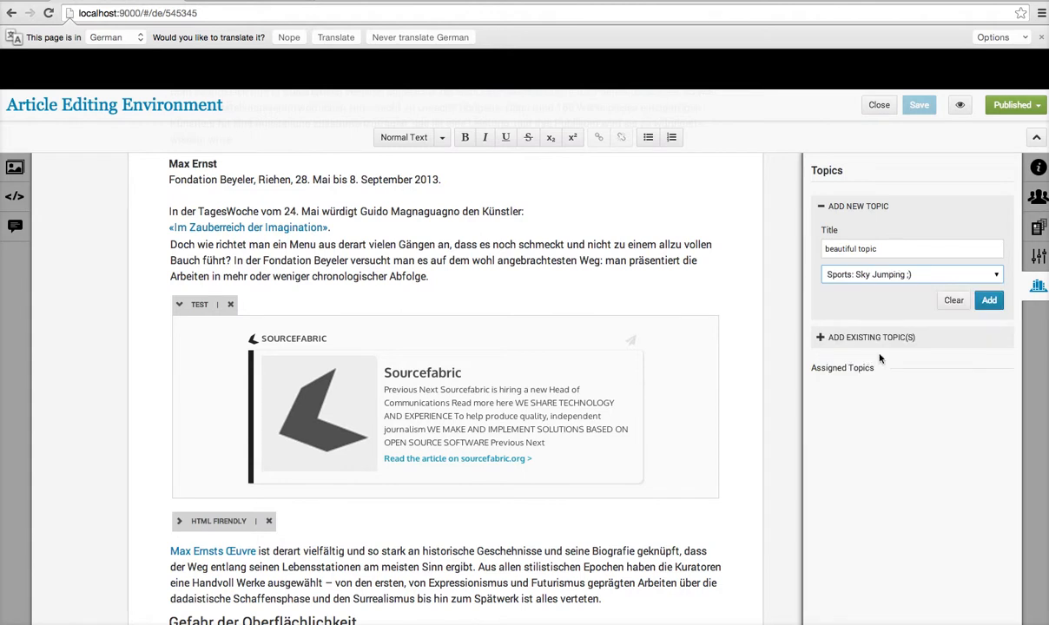
click(989, 301)
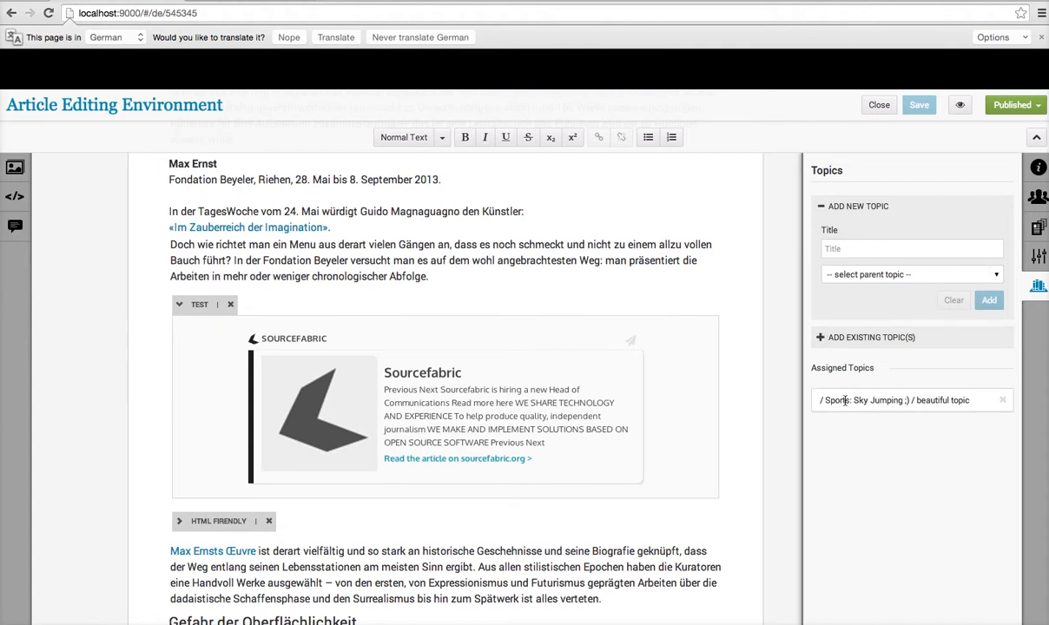
Add a new topic titled "soccer" under the parent topic "Sports: Football" and collapse the new topic form.
click(877, 250)
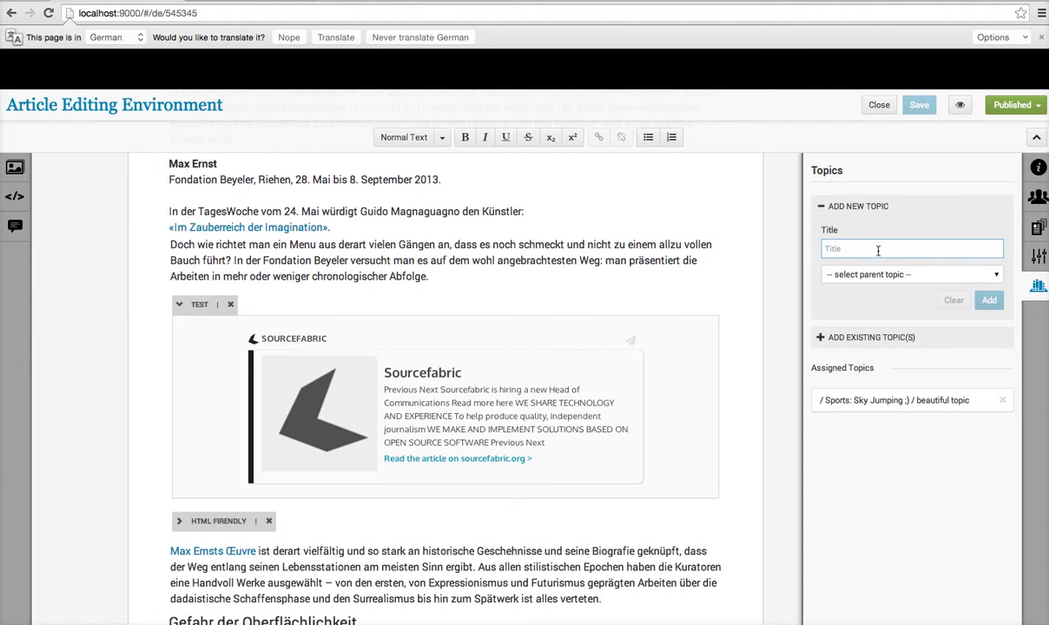
text(soccer)
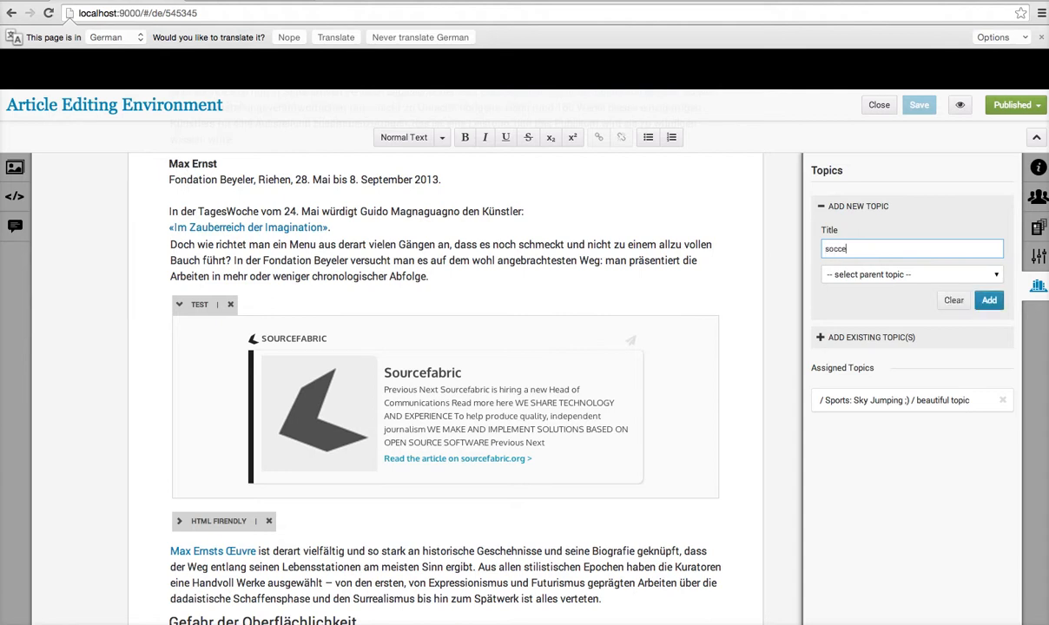
click(904, 278)
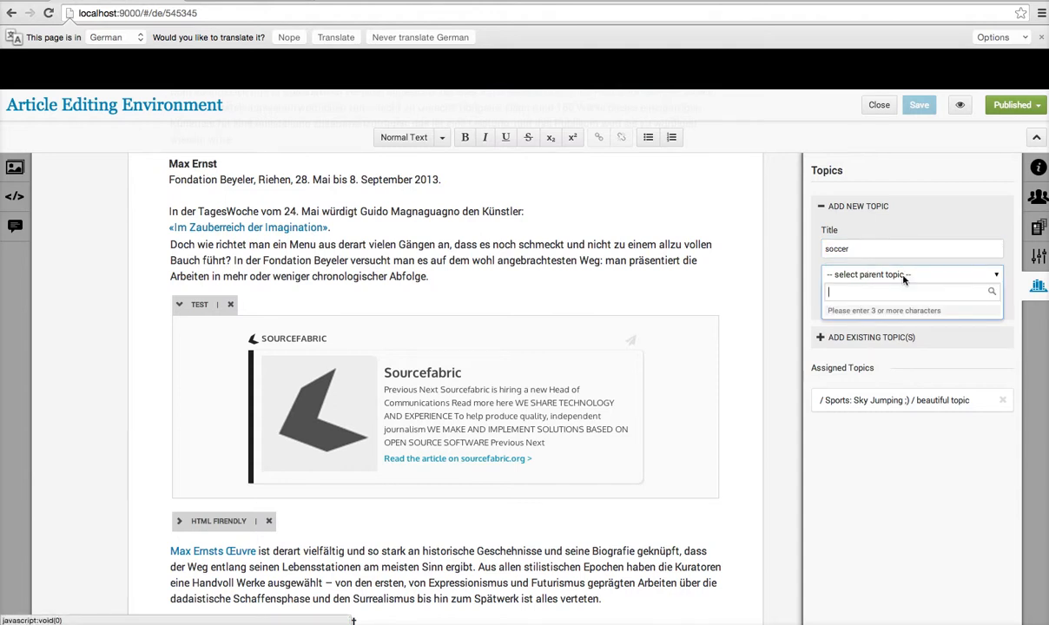
text(sport)
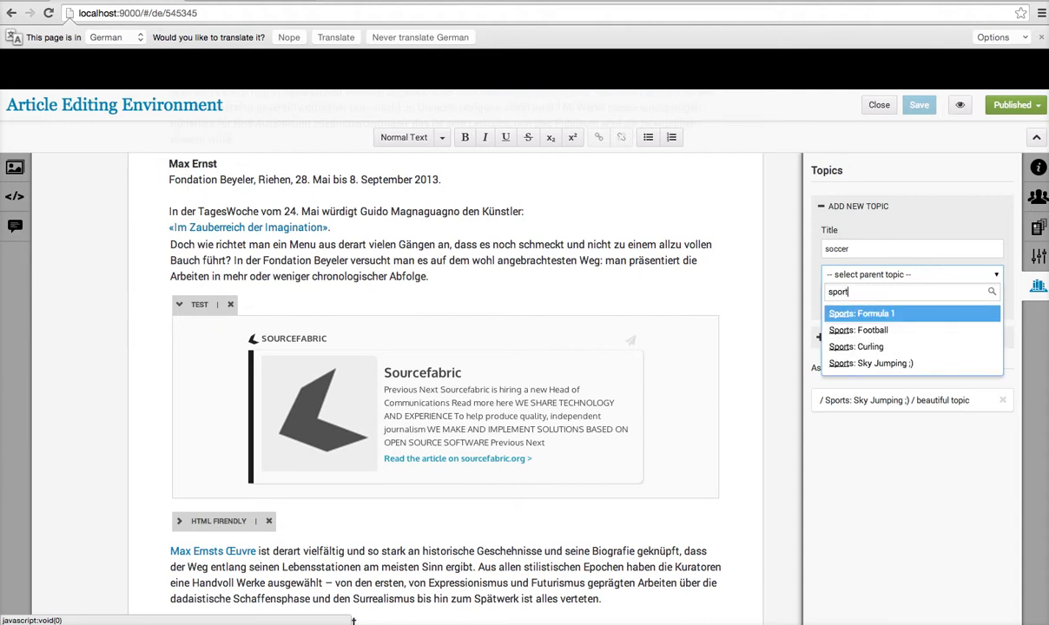
click(882, 338)
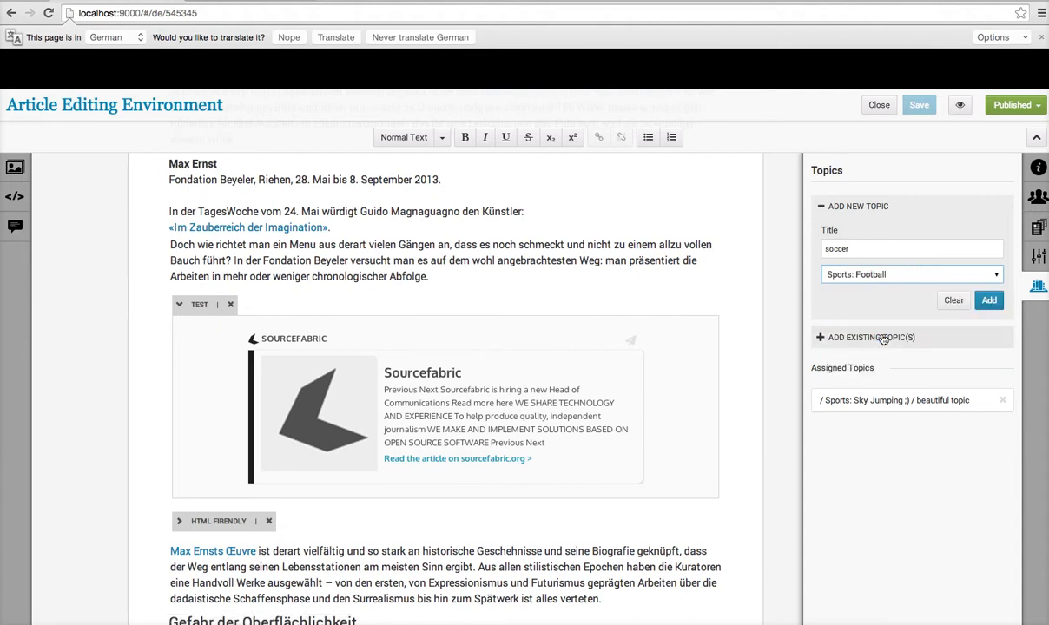
click(990, 300)
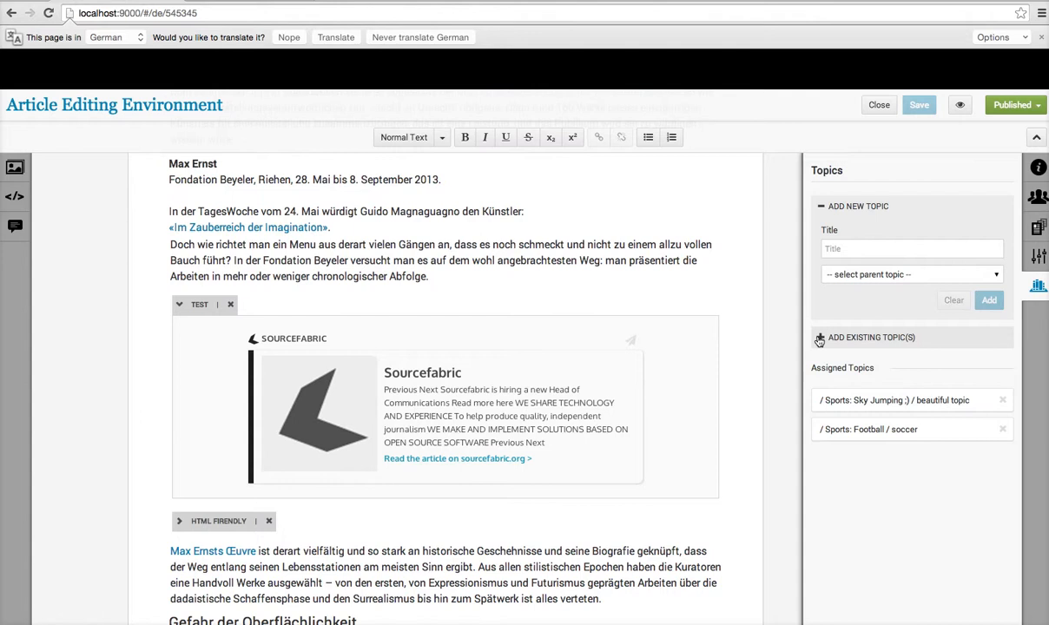
click(828, 207)
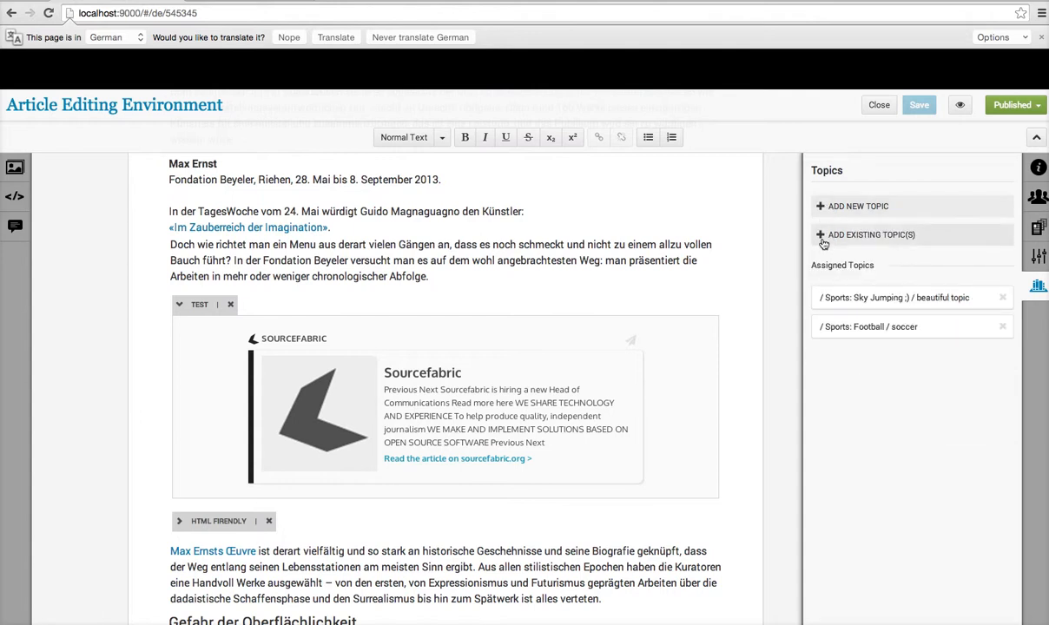
Try to assign the existing topics "Sports: Sky Jumping ;)" and "Sports: Formula 1" to the article, and close the topics.
click(822, 238)
click(851, 271)
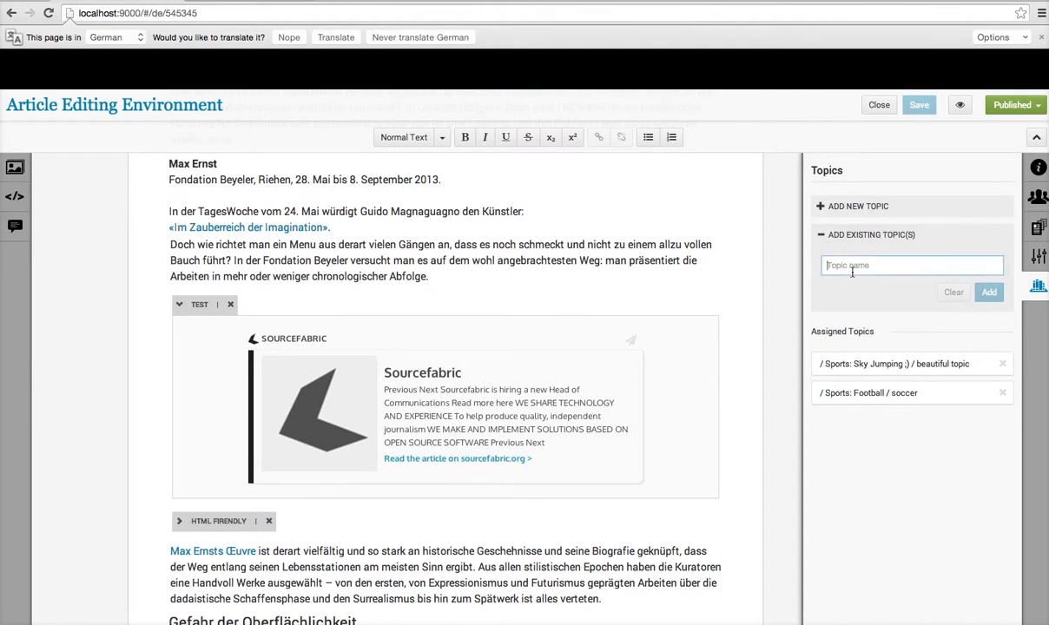
text(sport)
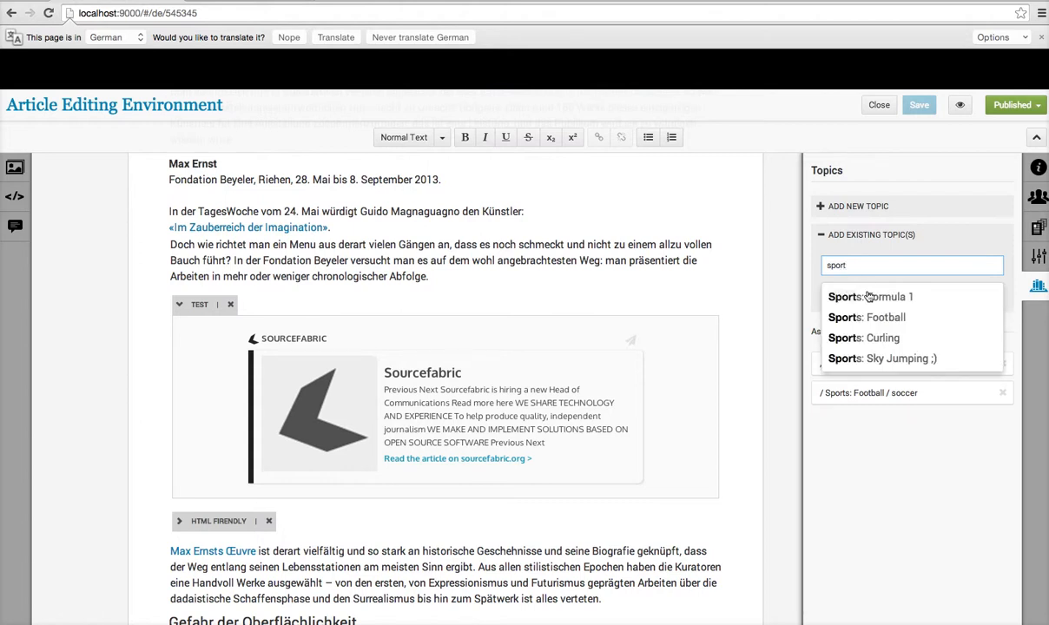
click(869, 360)
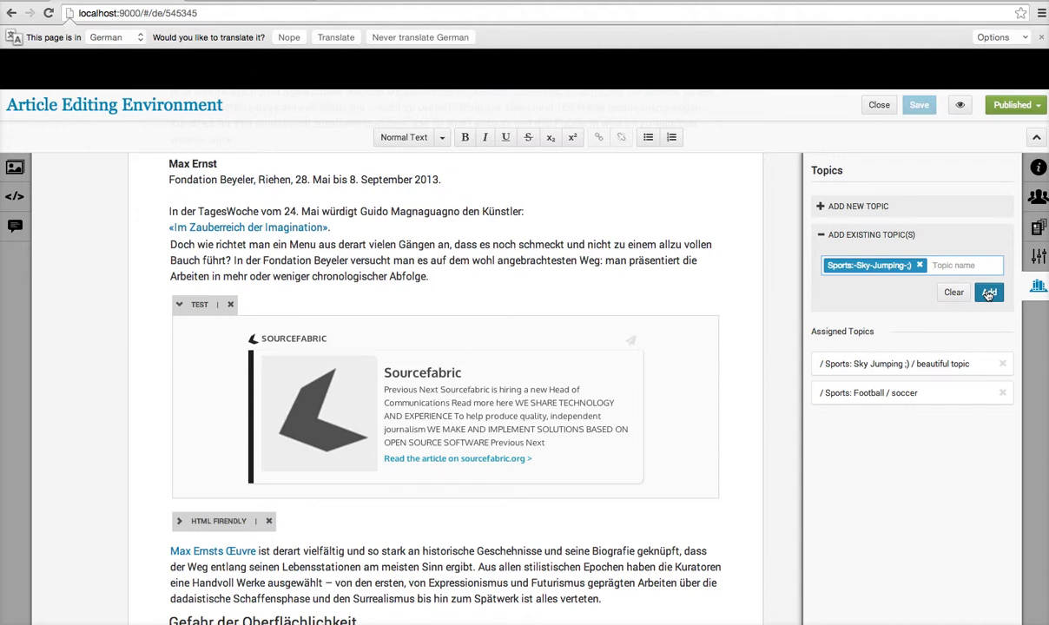
text(spo)
text(rt)
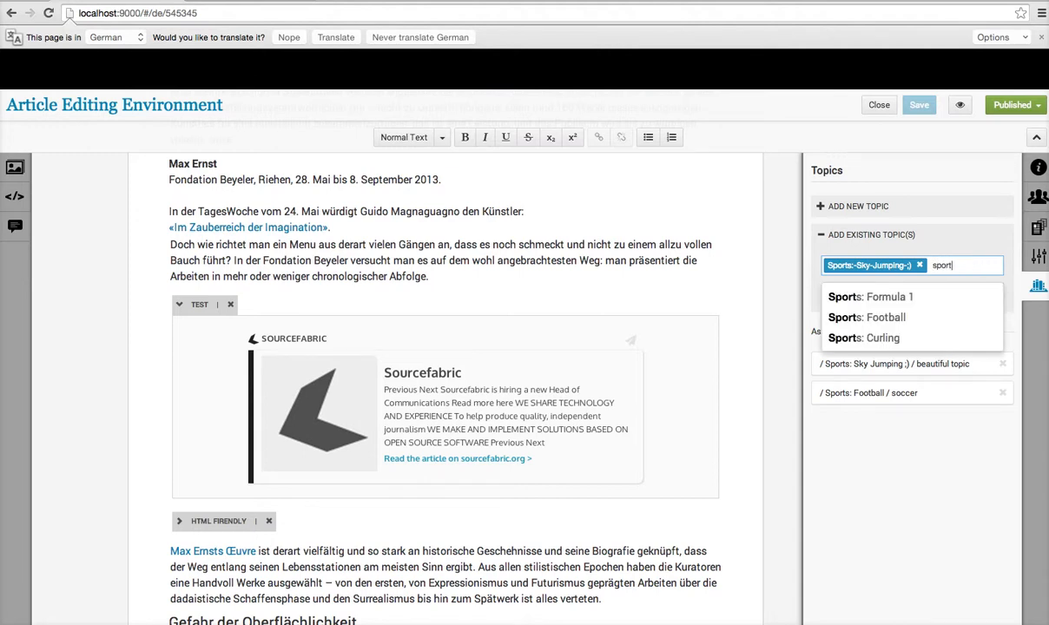
click(881, 299)
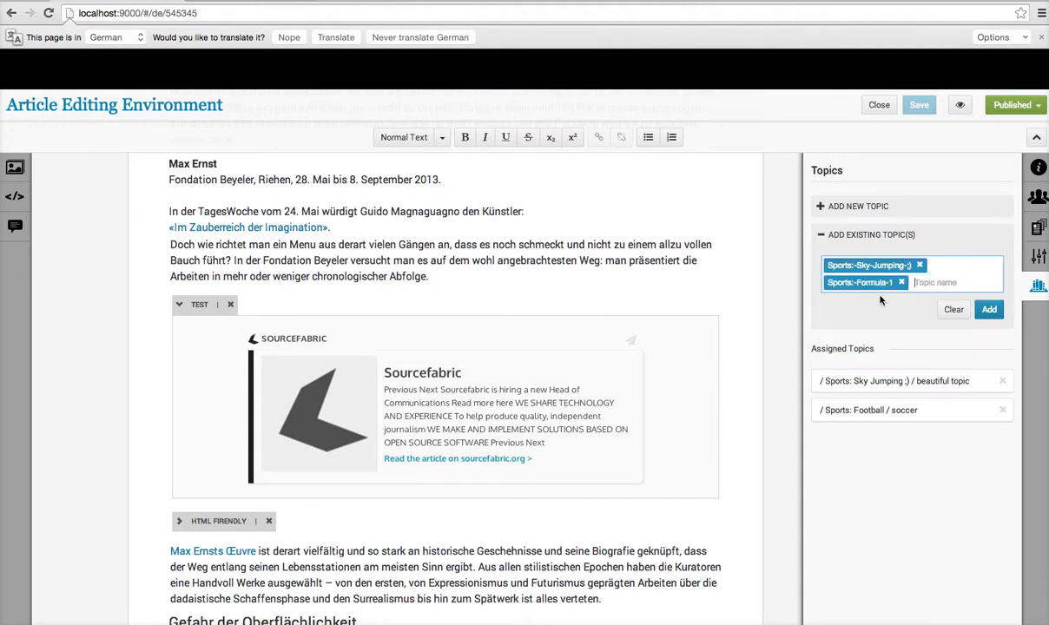
click(992, 311)
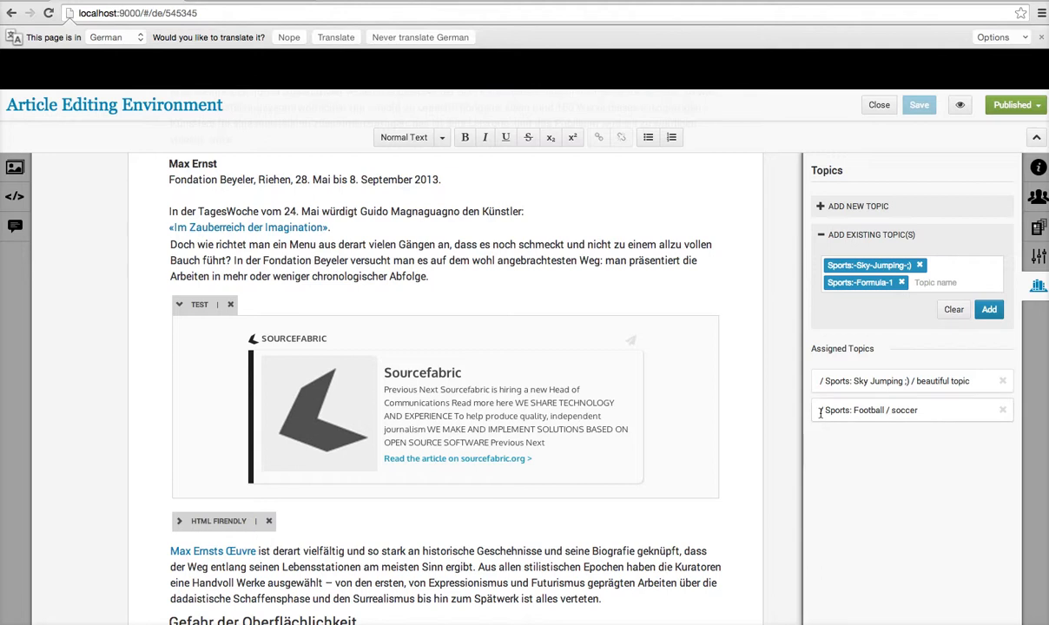
mouse_move(819, 413)
mouse_down()
mouse_move(816, 347)
mouse_move(823, 410)
mouse_up()
click(1039, 288)
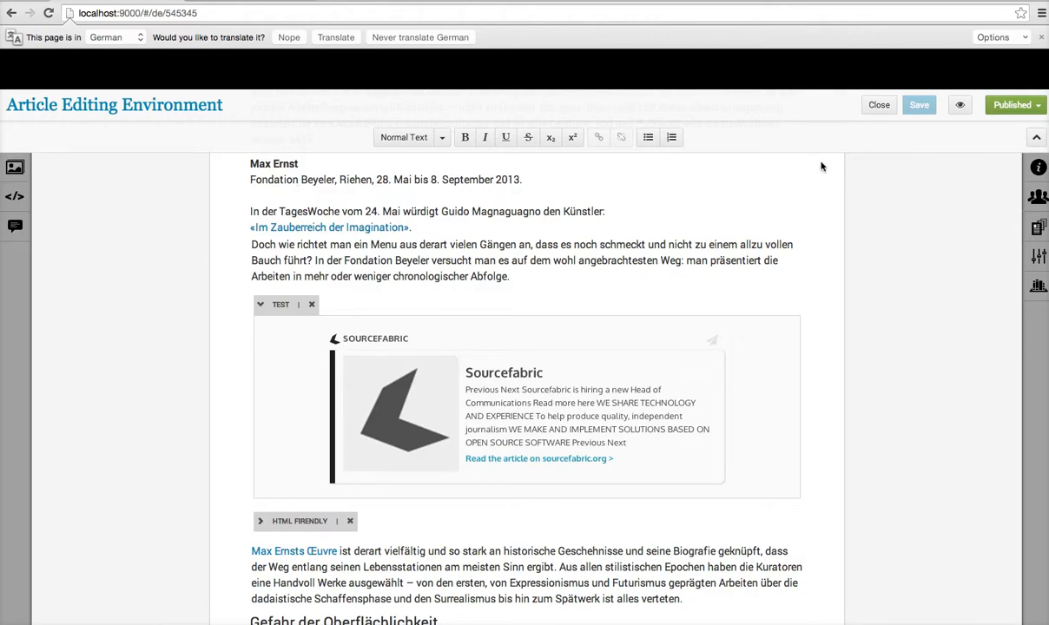
scroll(818, 176, down, 10)
scroll(818, 176, up, 15)
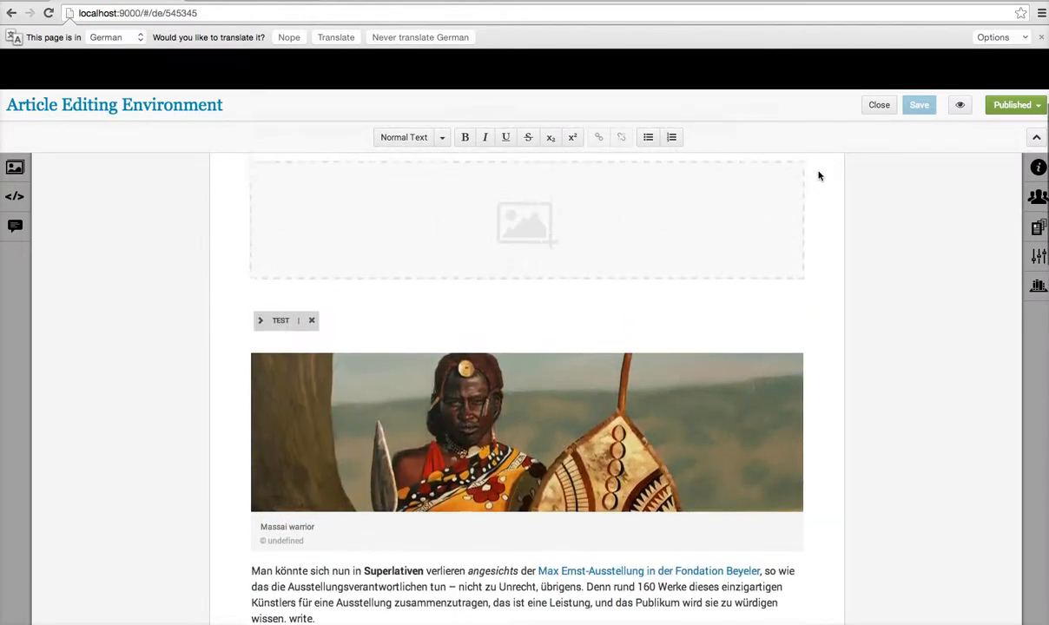
scroll(818, 176, down, 8)
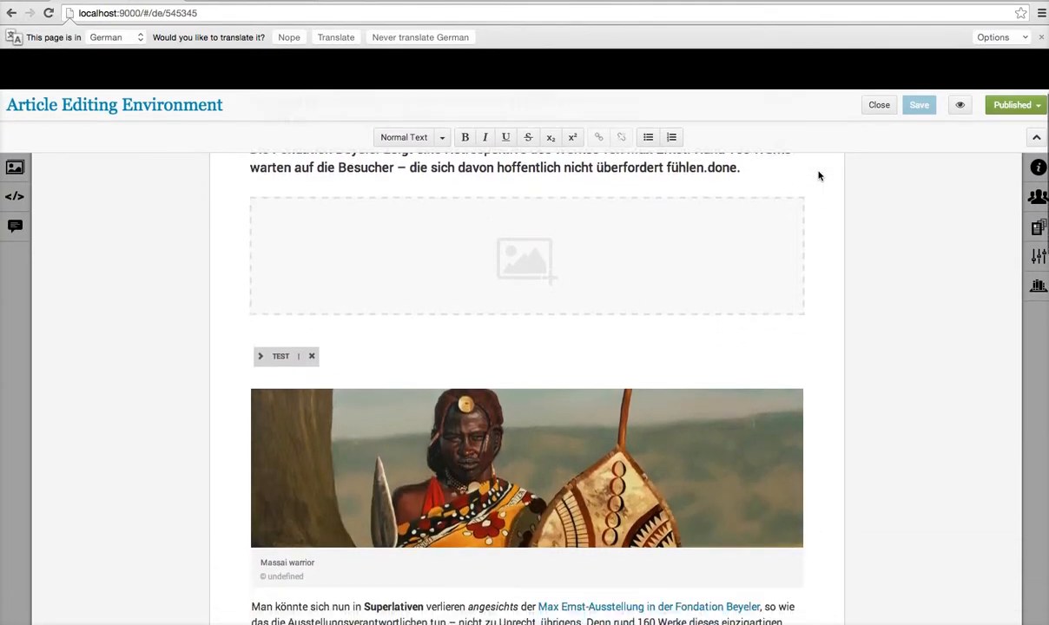
scroll(818, 177, down, 6)
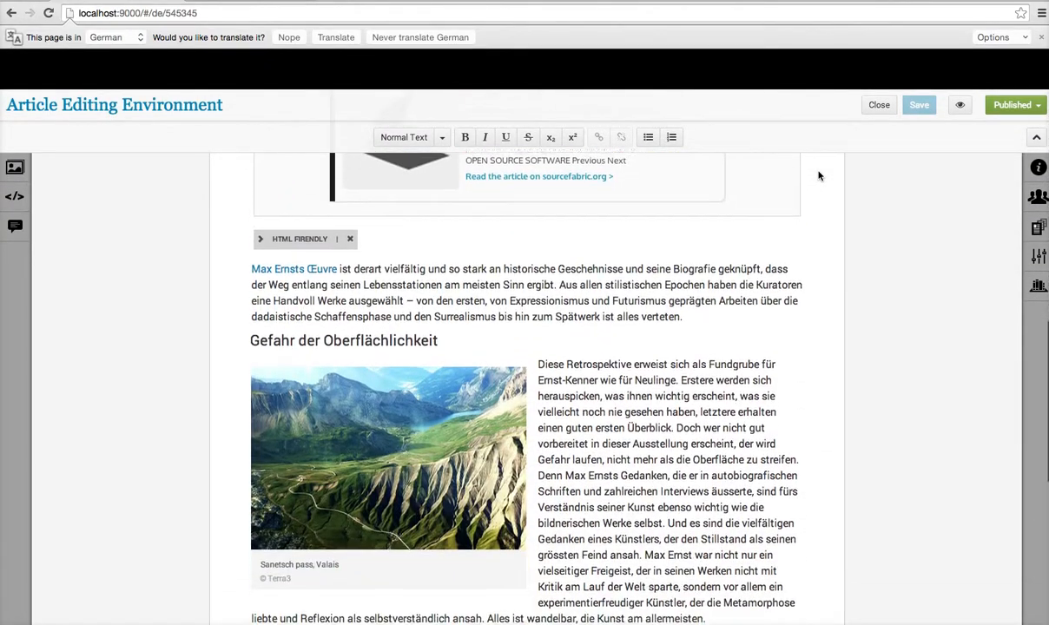